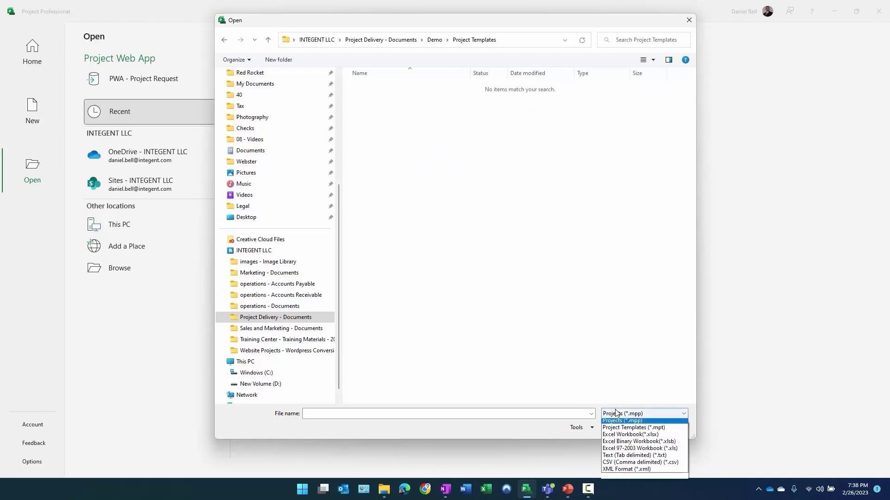
Step: List the Project Templates (*.mpt) files, open Information Technology.mpt, and collapse the Software Development Plan report pane above the Gantt chart
click(623, 431)
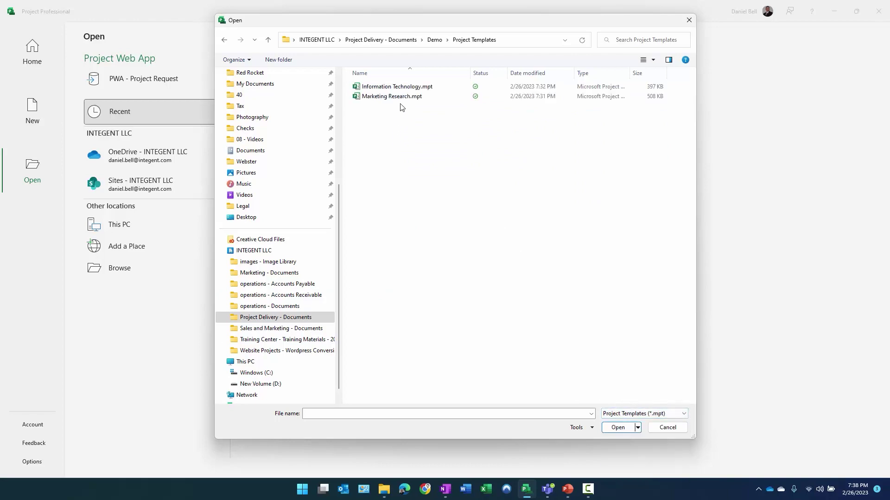
click(397, 86)
click(623, 424)
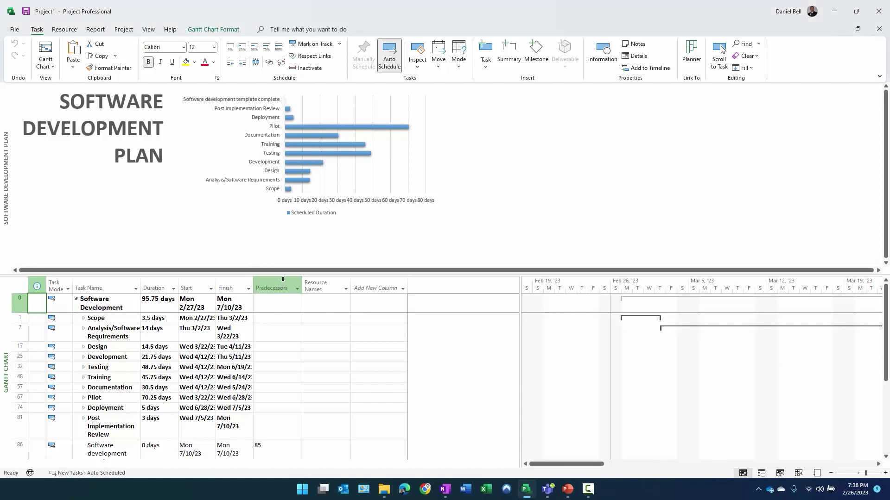
drag(280, 277, 235, 91)
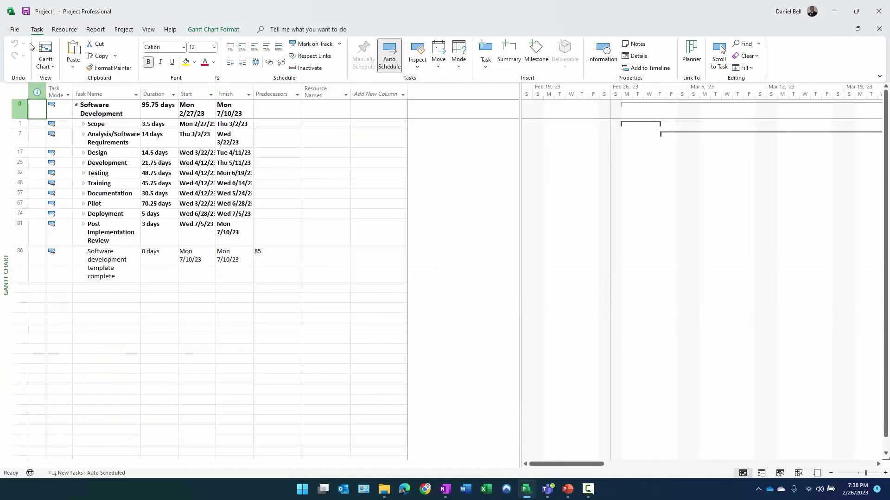
Step: Save the project to Project Web App as a Template named "Information Technology - v11"
click(15, 30)
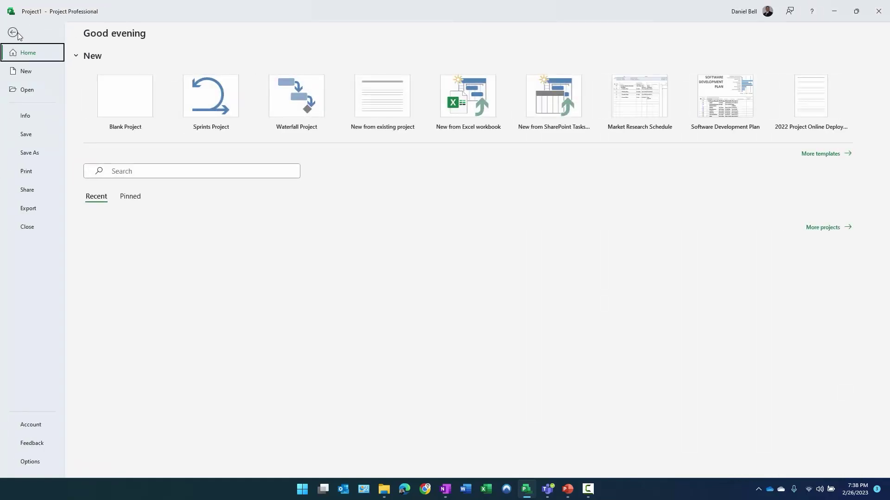
click(39, 154)
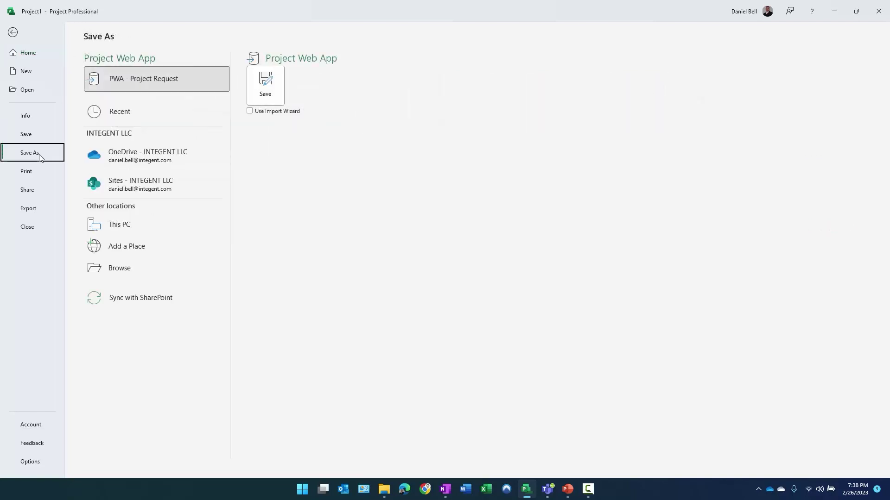
click(264, 85)
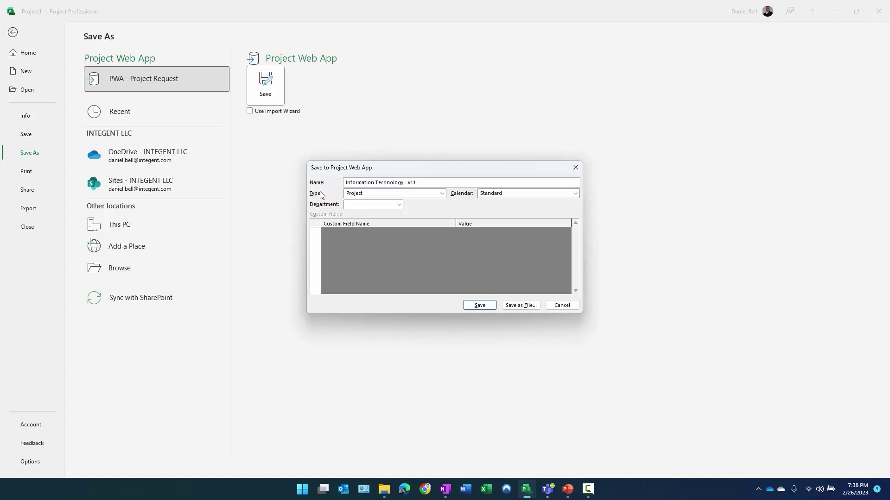
click(409, 194)
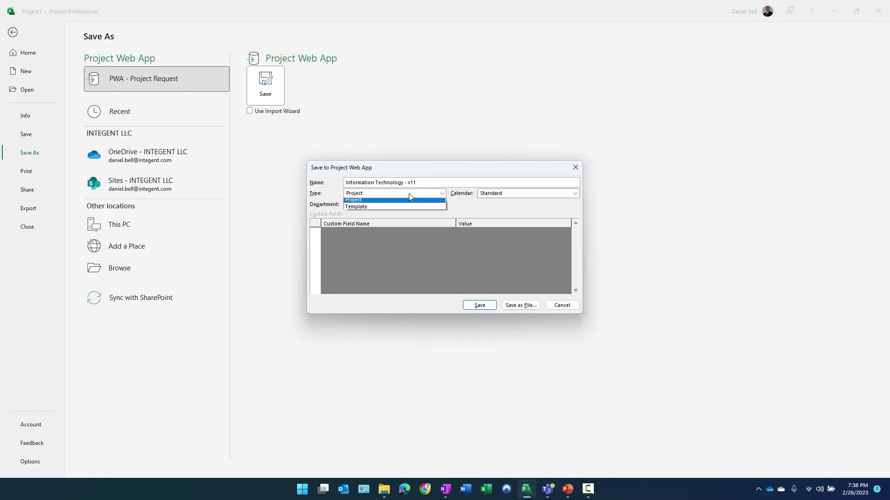
click(381, 210)
click(479, 305)
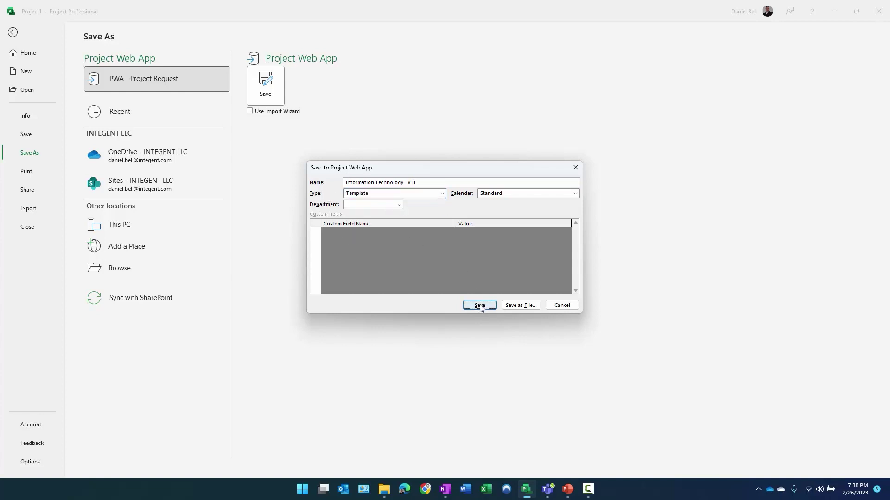
Step: Remove baselines, actual values, resource rates, fixed costs and published-task status from the template, and replace all same-named local resources with enterprise resources
click(375, 231)
click(375, 240)
click(374, 248)
click(374, 257)
click(374, 268)
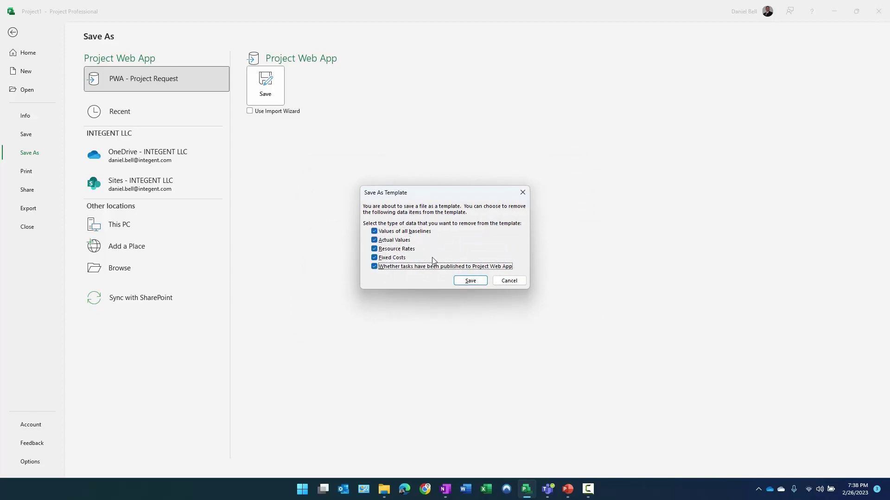
click(472, 282)
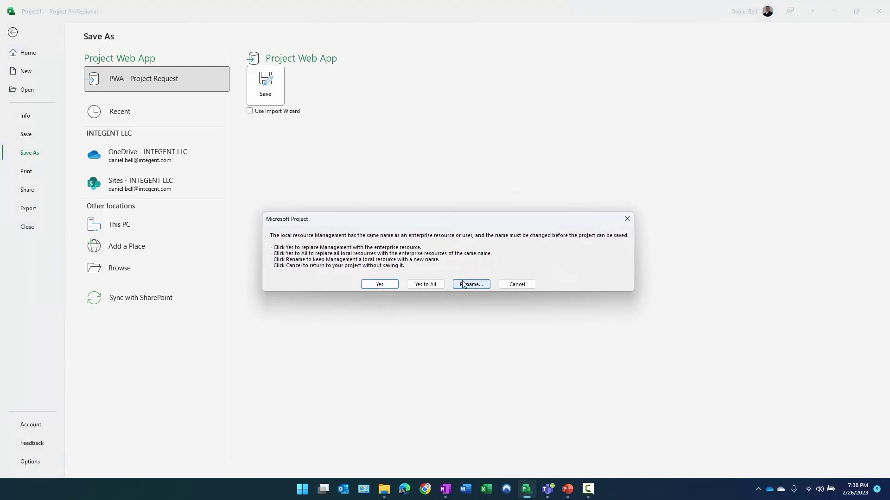
click(423, 285)
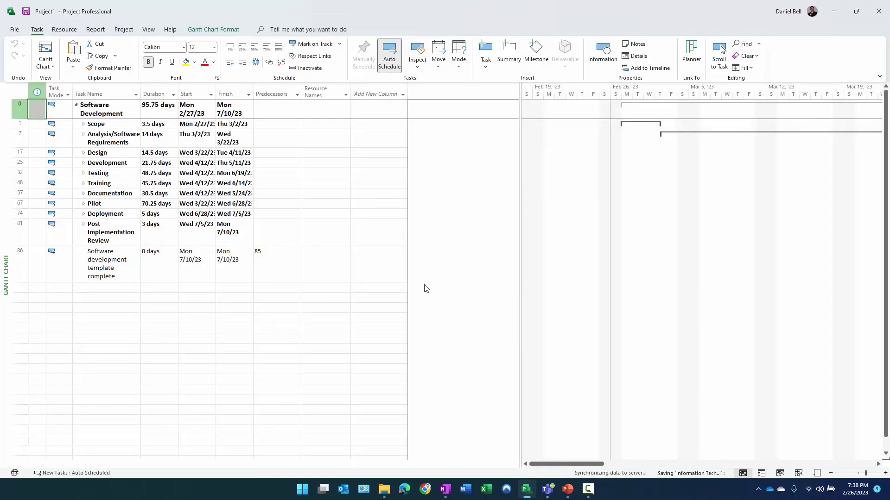
Step: Expand the Scope phase to check its resource assignments, and close the project with its changes saved and checked in
click(83, 125)
drag(338, 138, 332, 184)
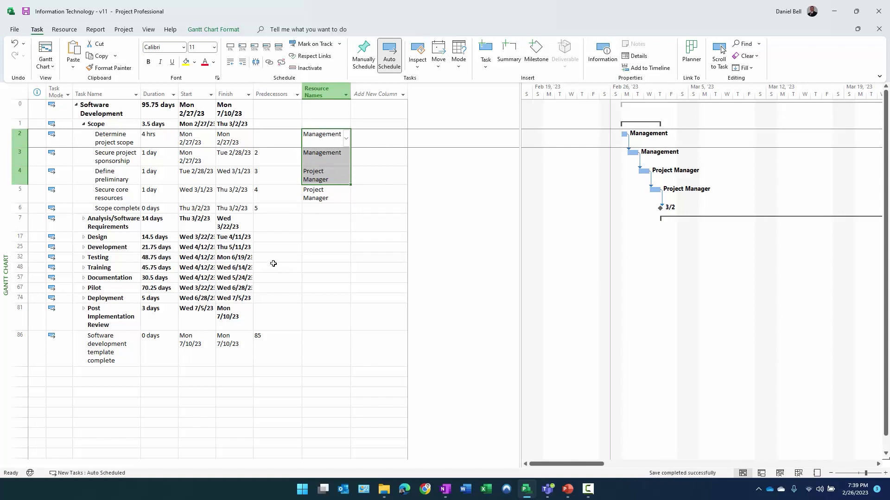
click(15, 29)
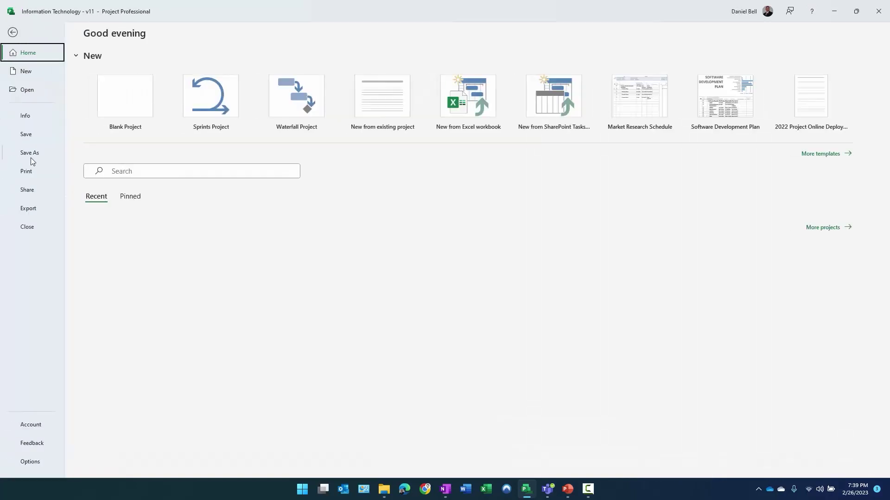
click(35, 229)
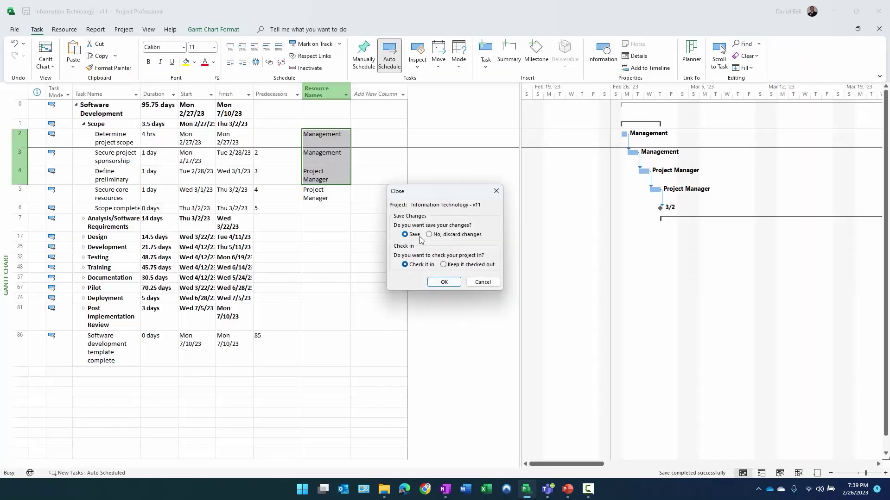
click(444, 282)
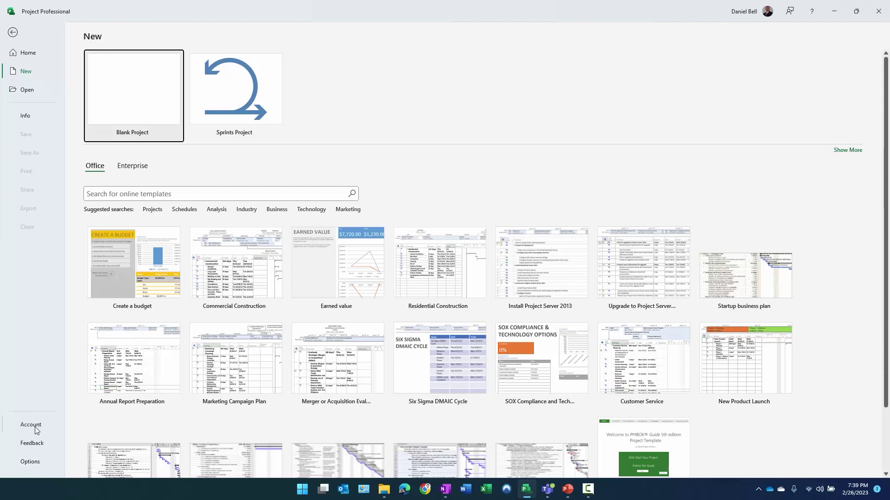
Step: Browse for a file to open in the Project Delivery - Documents > Demo > Project Templates folder
click(27, 89)
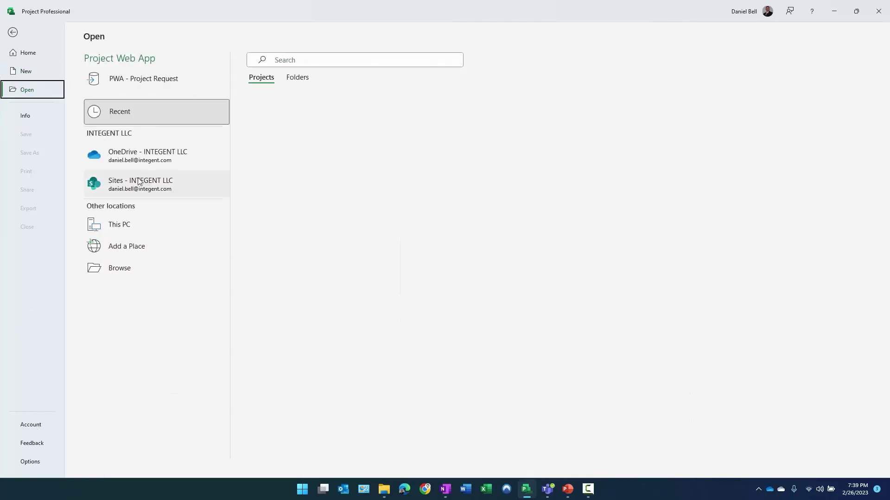
click(135, 266)
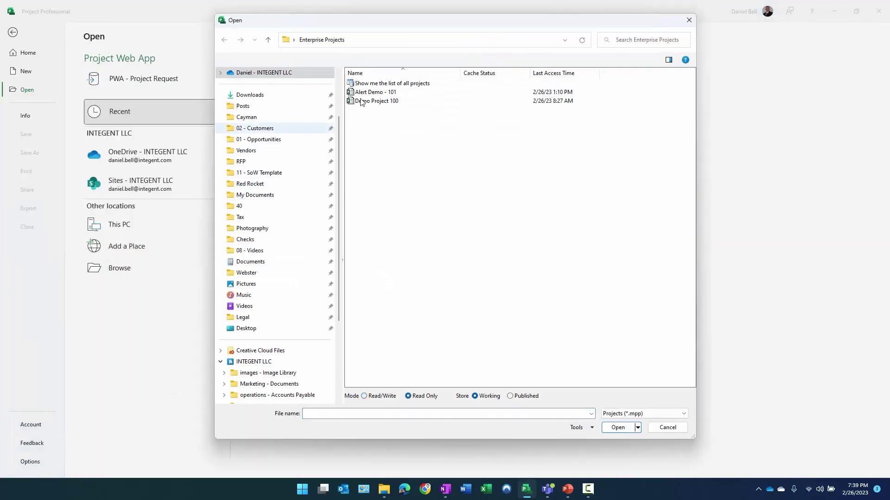
scroll(302, 342, down, 4)
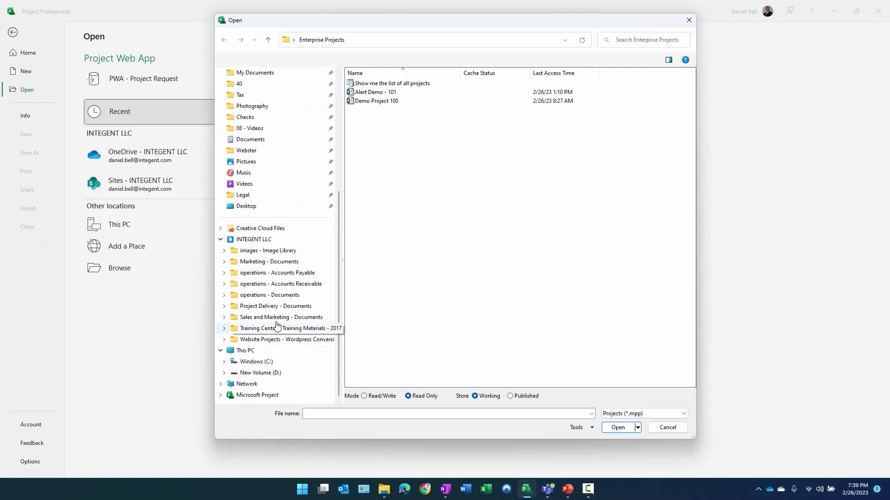
click(275, 306)
double_click(379, 105)
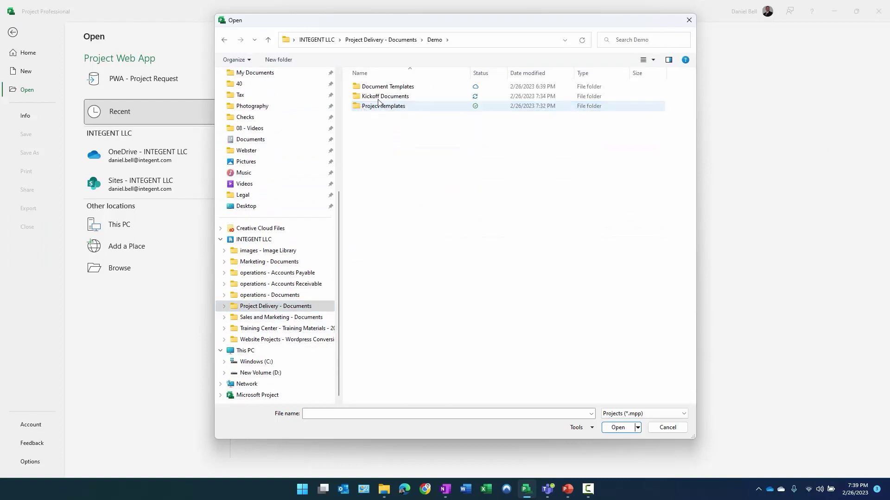
double_click(378, 106)
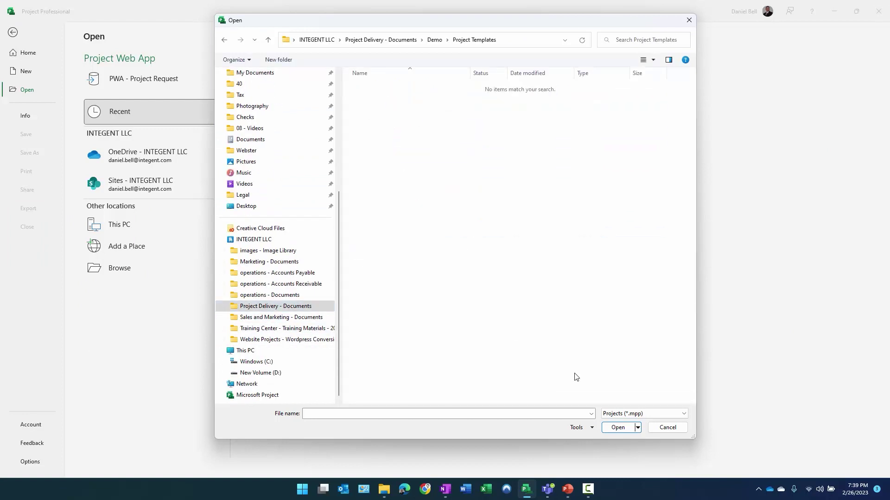
Step: List the Project Templates (*.mpt) files and open Marketing Research.mpt
click(630, 414)
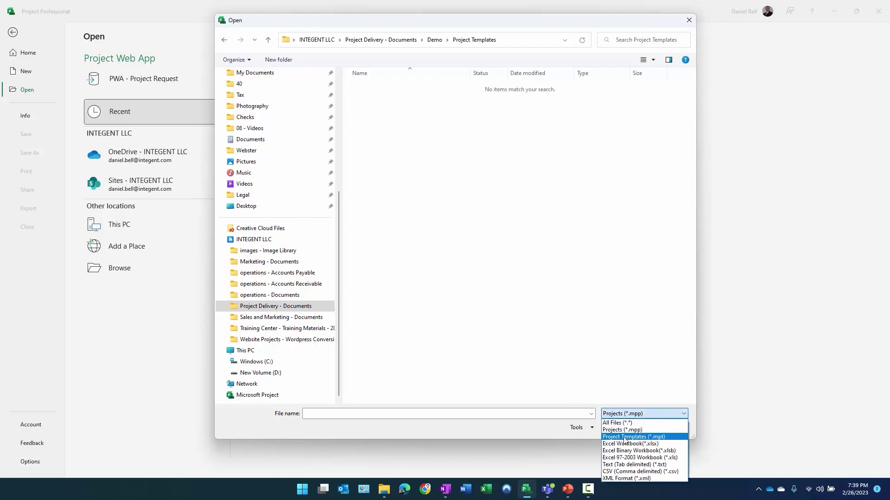
click(624, 437)
click(369, 99)
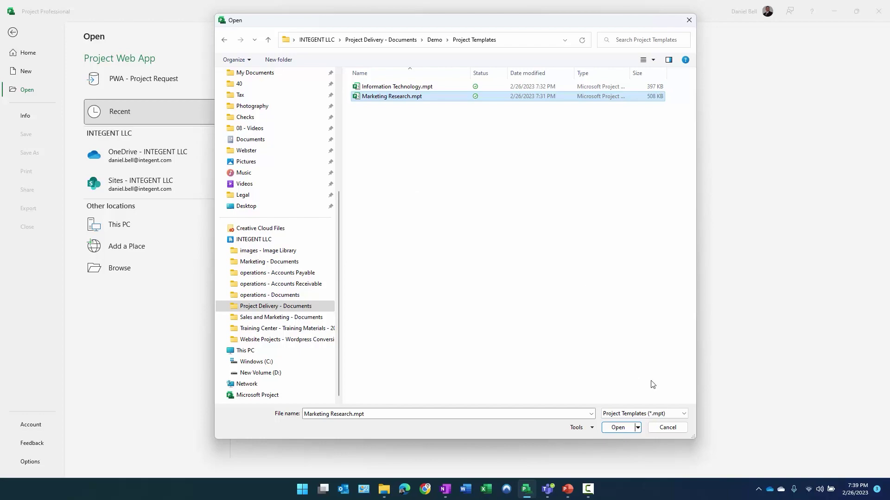
click(620, 427)
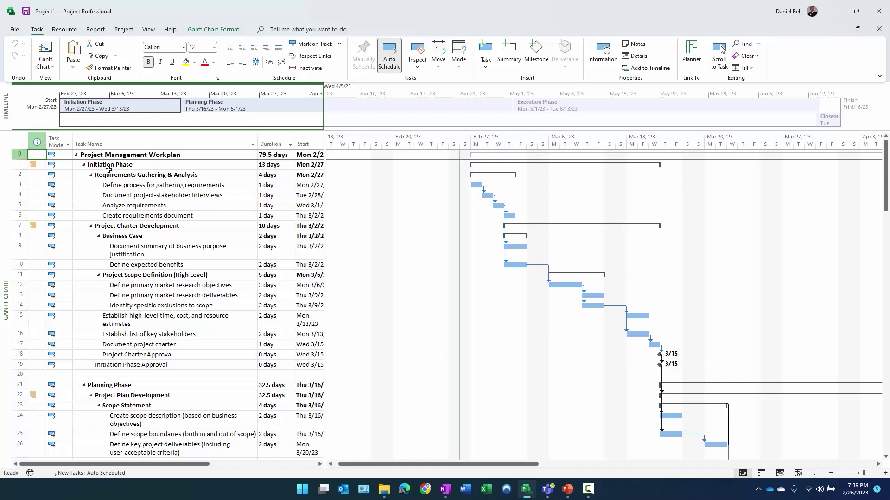
Step: Save the project to Project Web App as a Template named "Marketing Research"
click(15, 29)
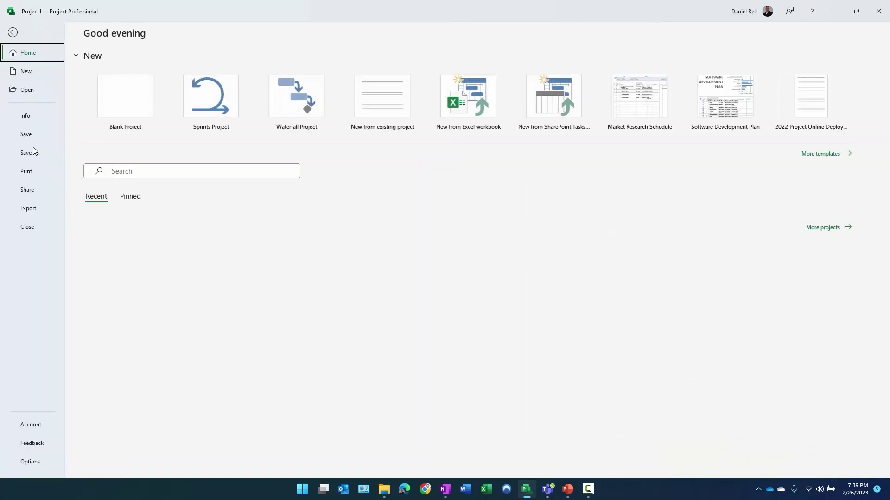
click(49, 154)
click(265, 84)
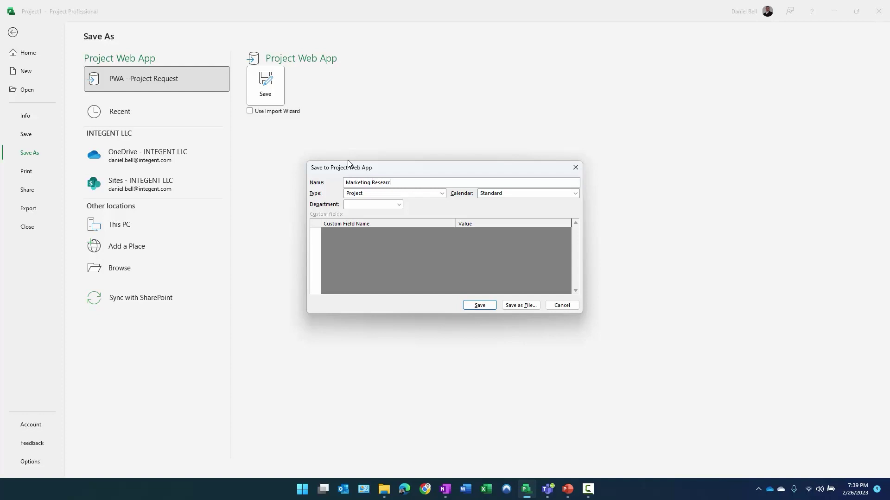
click(374, 194)
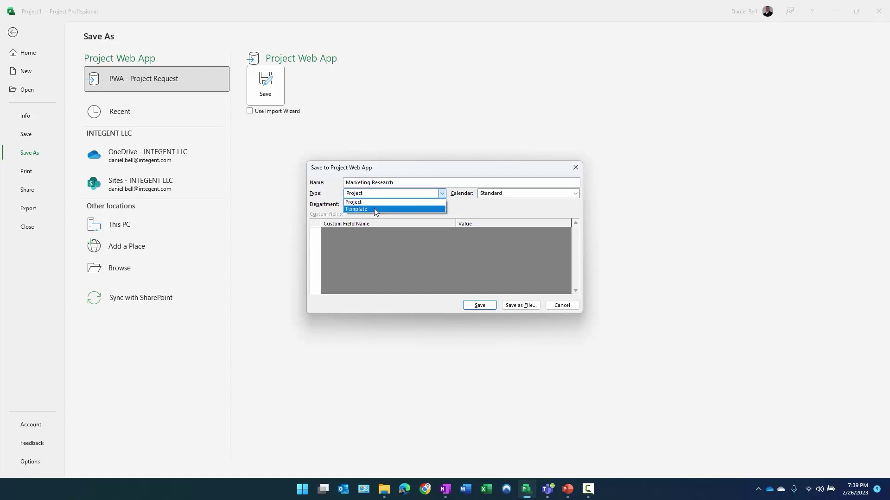
click(374, 209)
click(480, 305)
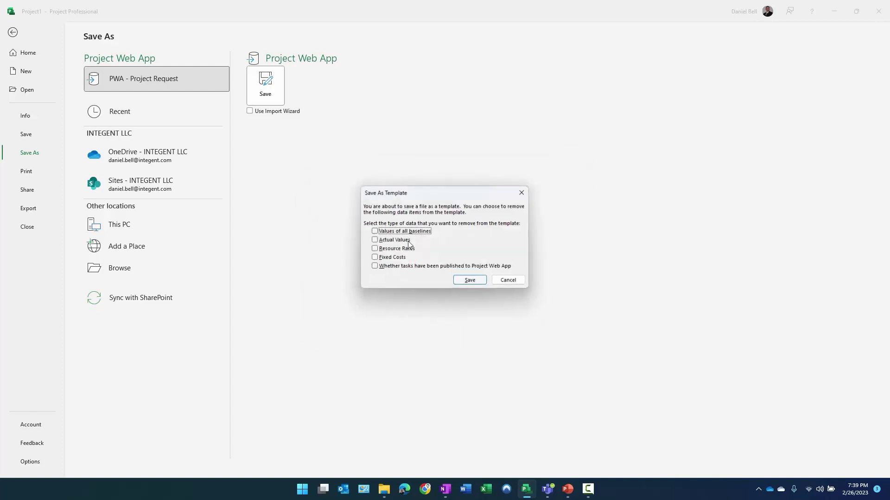
Step: Remove baselines, actual values, resource rates, fixed costs and published-task status from the Marketing Research template and complete the save
click(374, 231)
click(374, 240)
click(373, 248)
click(374, 257)
click(374, 266)
click(470, 282)
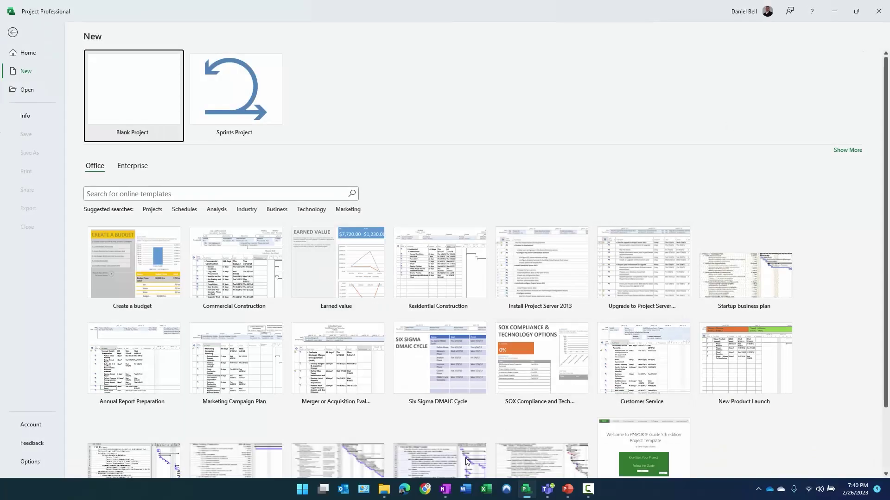
Step: Switch to Chrome and open the Project Web App site at integent.sharepoint.com/sites/projectrequest
click(426, 490)
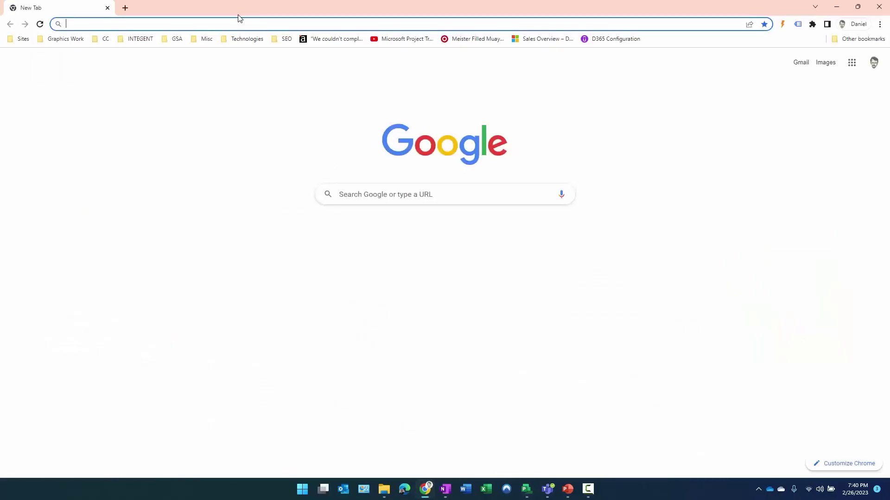
text(in)
key(Down)
key(Down)
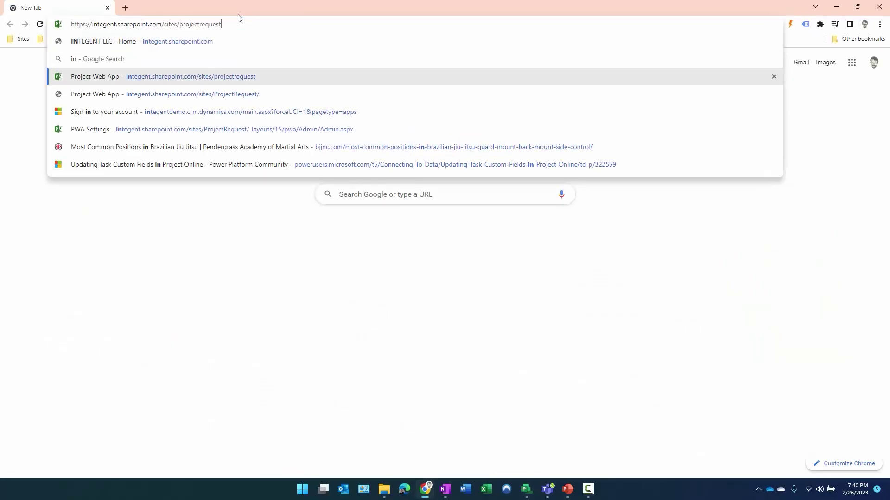
key(Return)
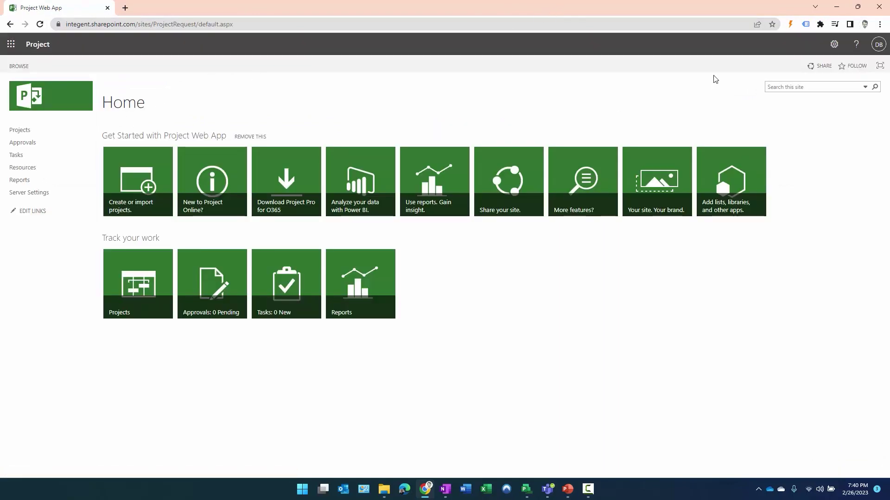
Step: Show the Project Request site's subsites in its site contents and duplicate that browser tab
click(834, 45)
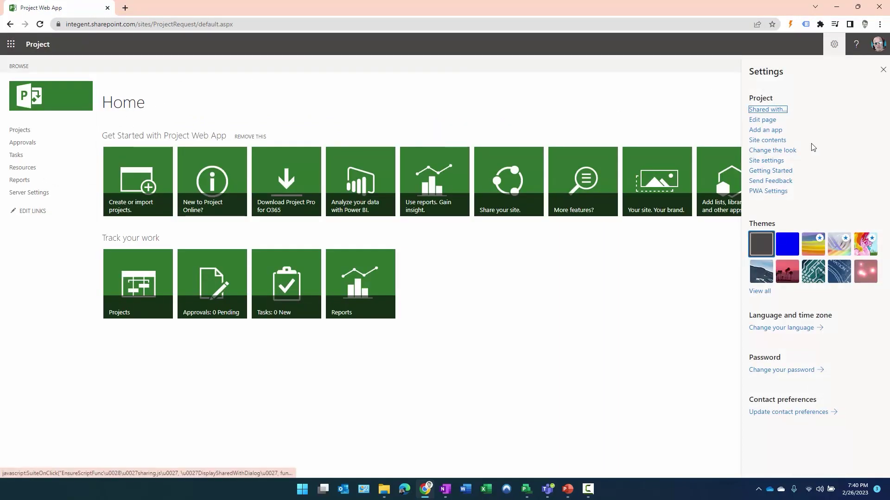
click(766, 140)
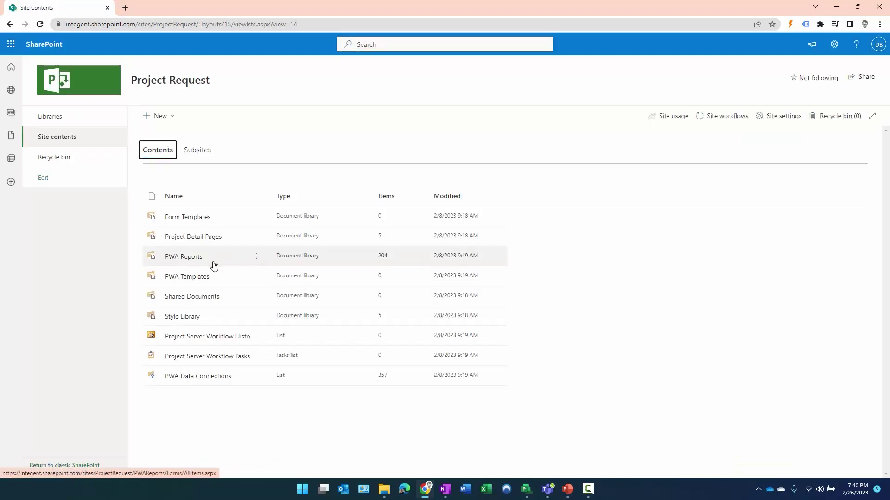
click(198, 151)
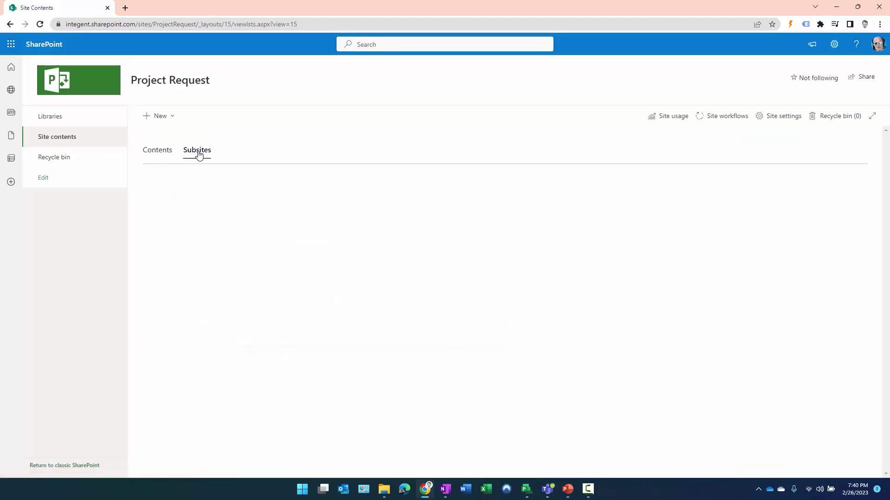
click(165, 116)
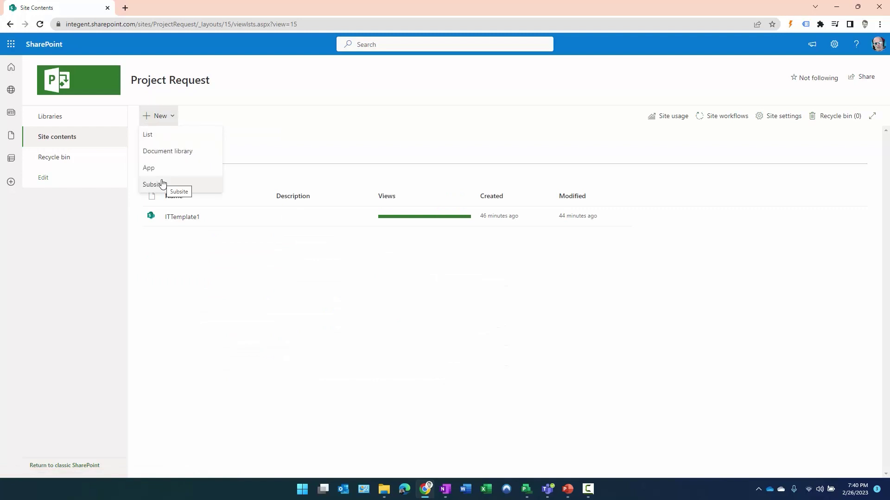
right_click(76, 9)
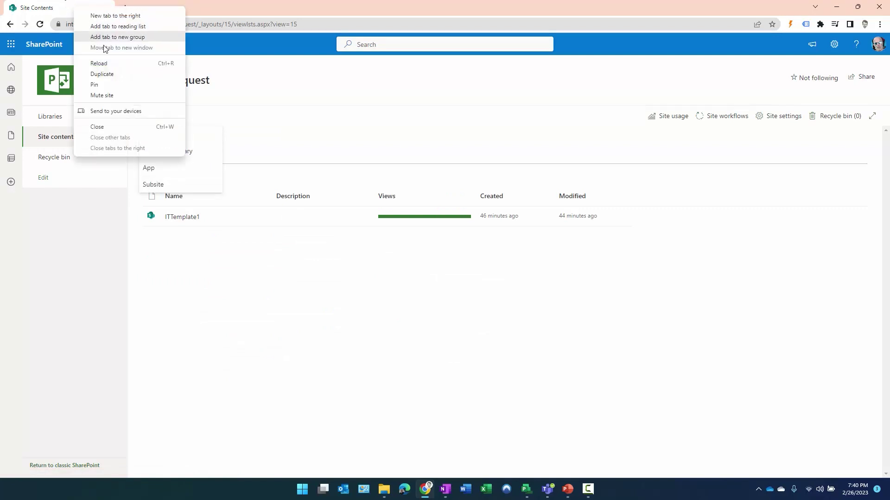
click(105, 73)
key(ctrl+shift+Tab)
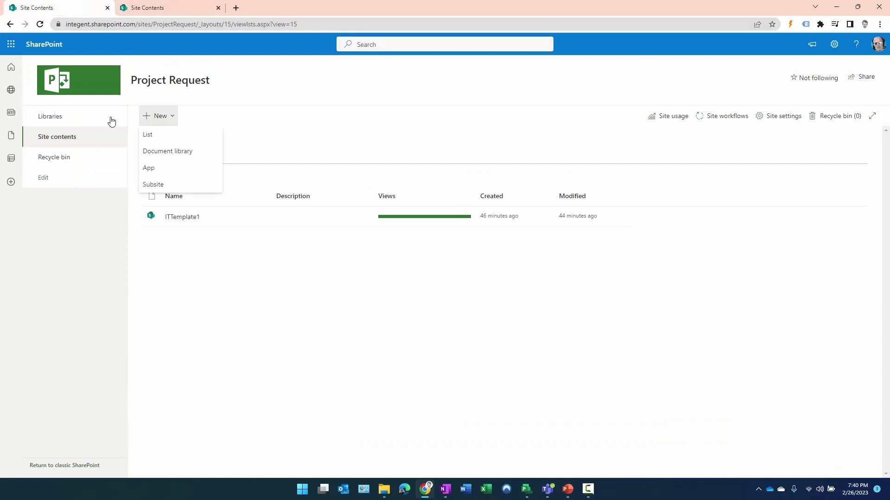
Step: Start a new subsite titled InformationTechnologyV11 and use the same text as its URL name
click(160, 185)
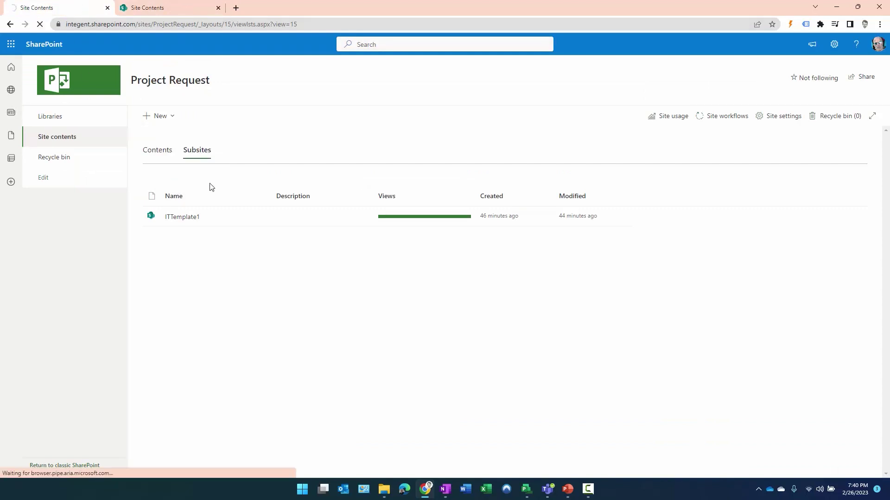
text(InformationTe)
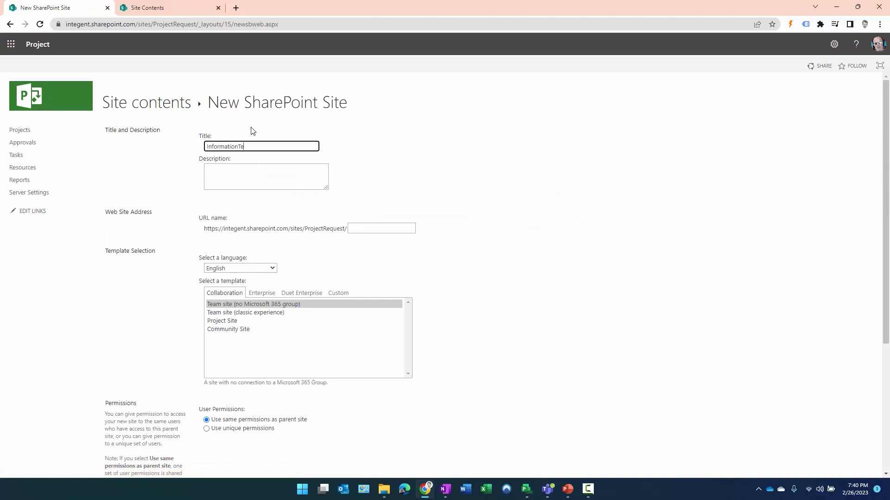
text(chnologyv)
double_click(283, 141)
key(ctrl+c)
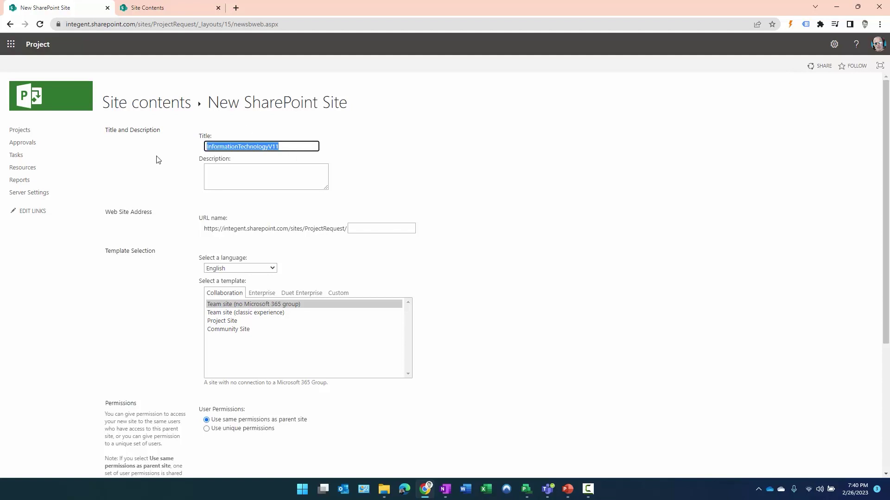
click(369, 228)
key(ctrl+v)
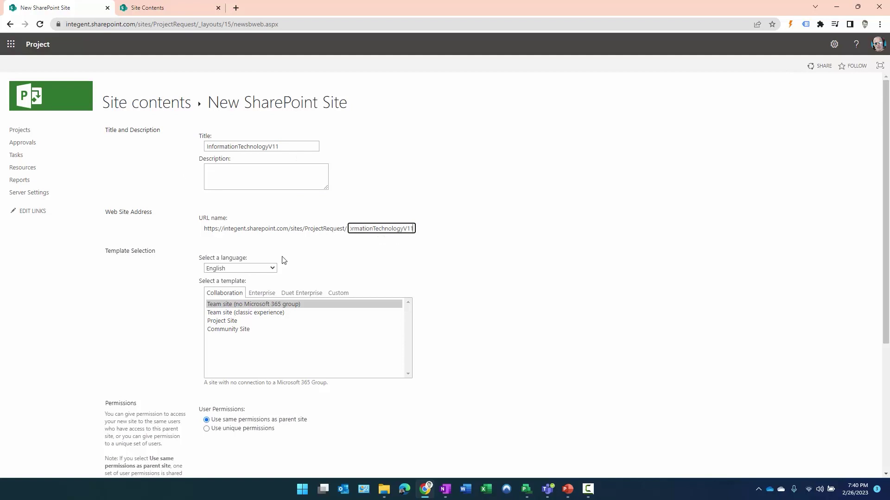
Step: Create the InformationTechnologyV11 subsite from the Project Site template, without displaying it on the parent site's top link bar
click(222, 322)
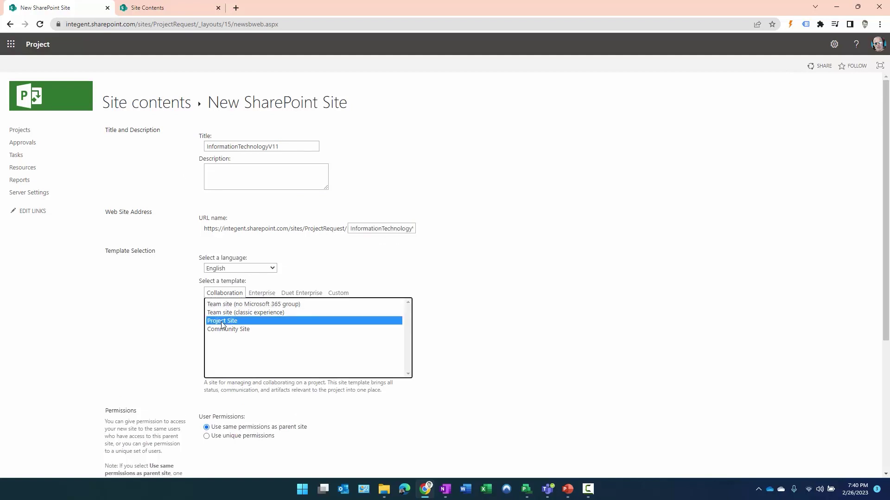
scroll(222, 326, down, 5)
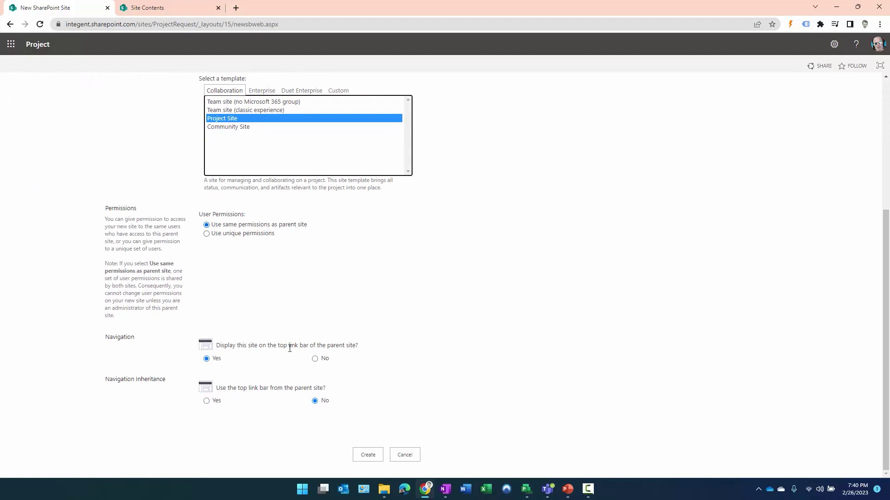
click(317, 360)
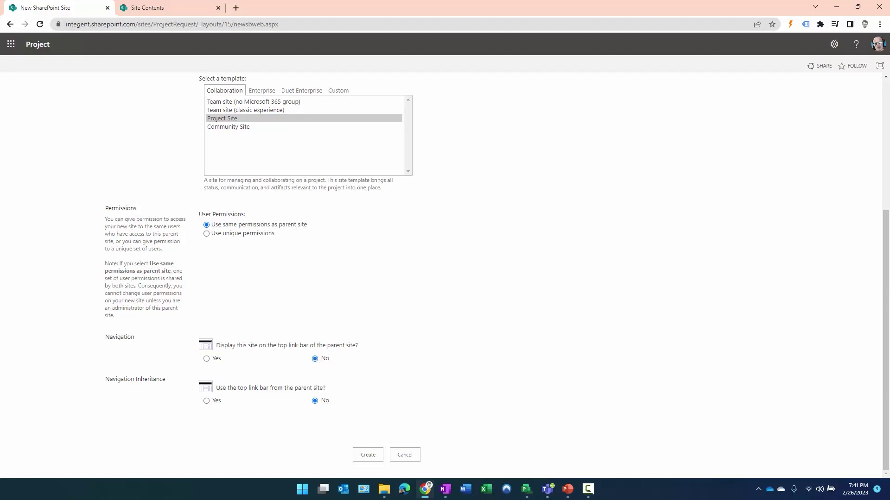
click(367, 454)
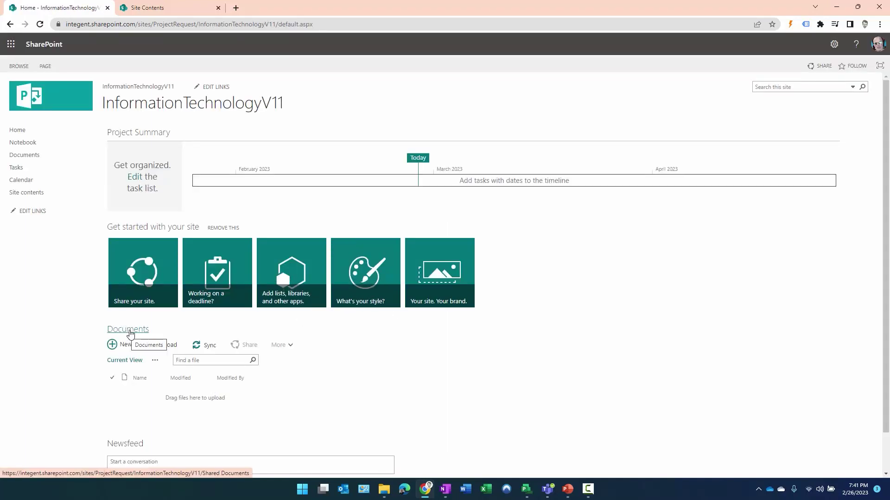
Step: Upload the four IT_ files from the Demo > Document Templates folder to the InformationTechnologyV11 Documents library and dismiss the Next steps pane
click(130, 332)
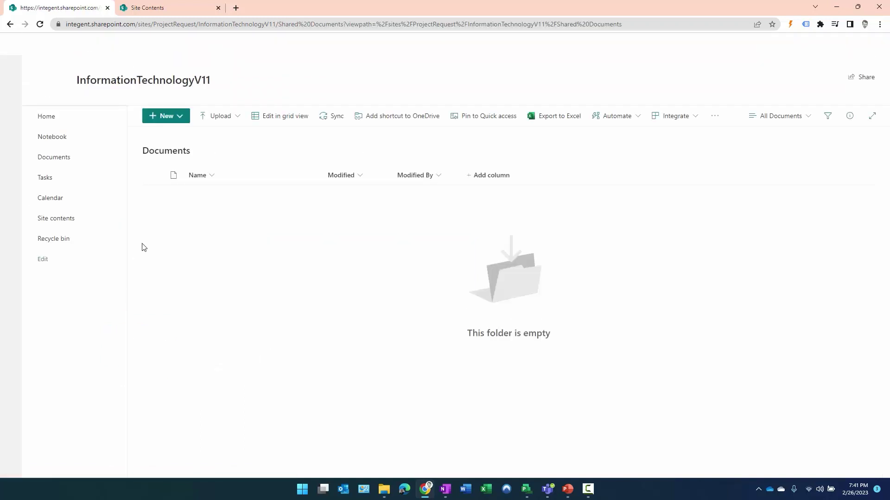
click(228, 120)
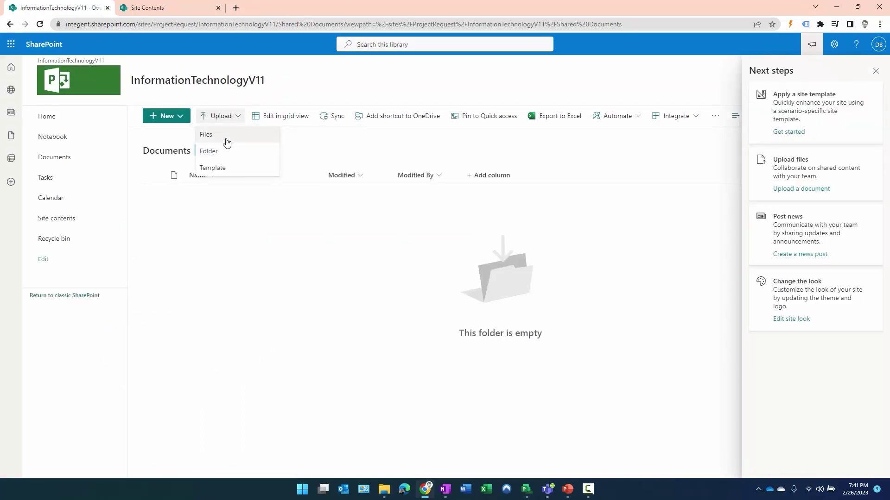
click(220, 141)
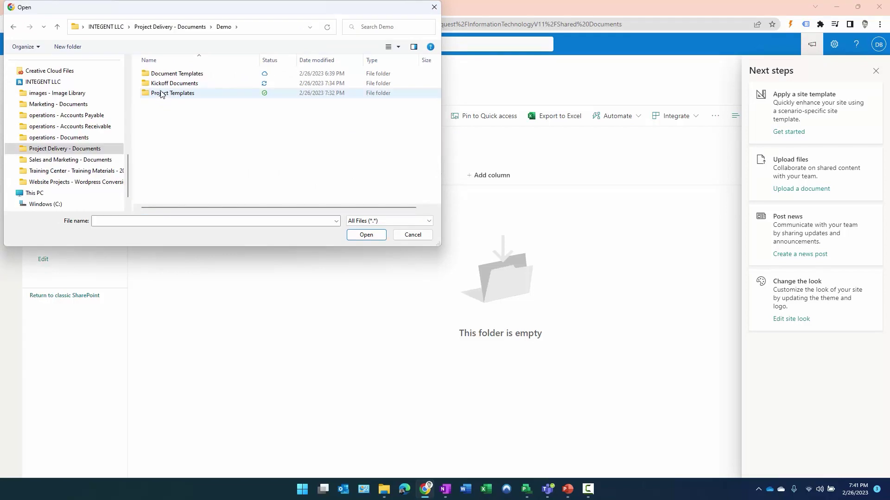
double_click(170, 75)
click(176, 74)
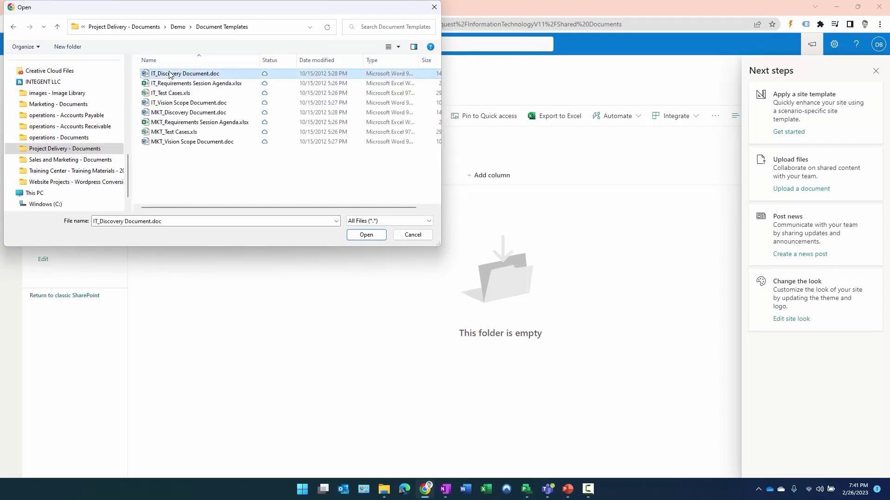
shift+click(185, 103)
click(366, 234)
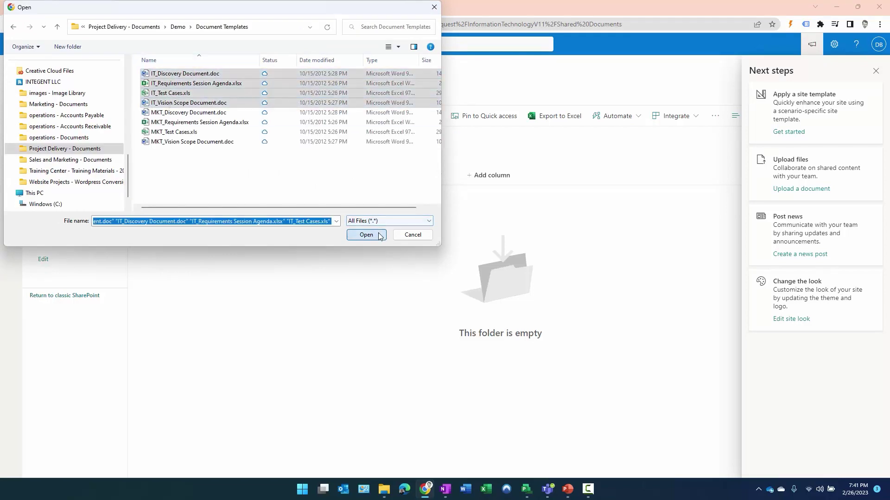
click(876, 71)
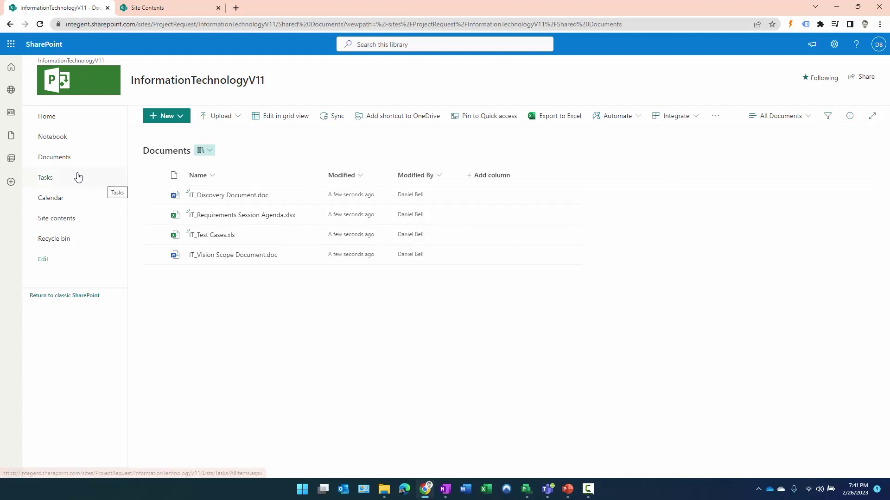
Step: Return to the InformationTechnologyV11 home page and open the Save as Template form from its site settings
click(48, 117)
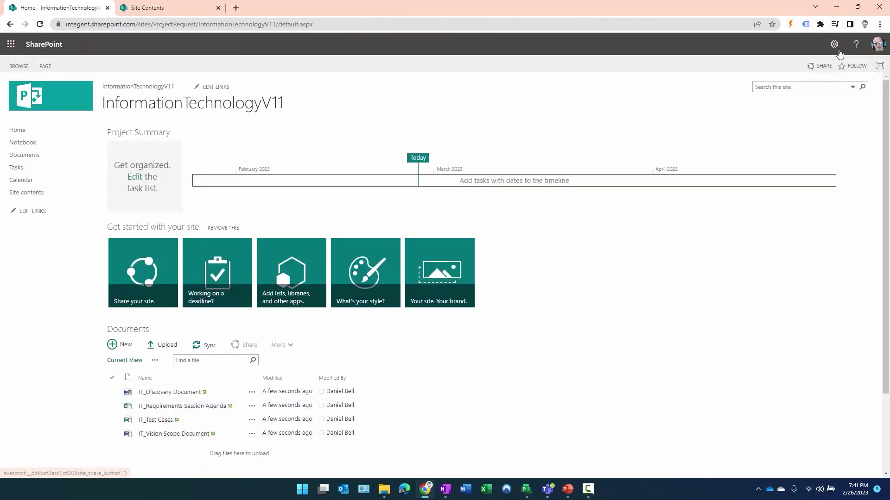
click(834, 44)
click(769, 161)
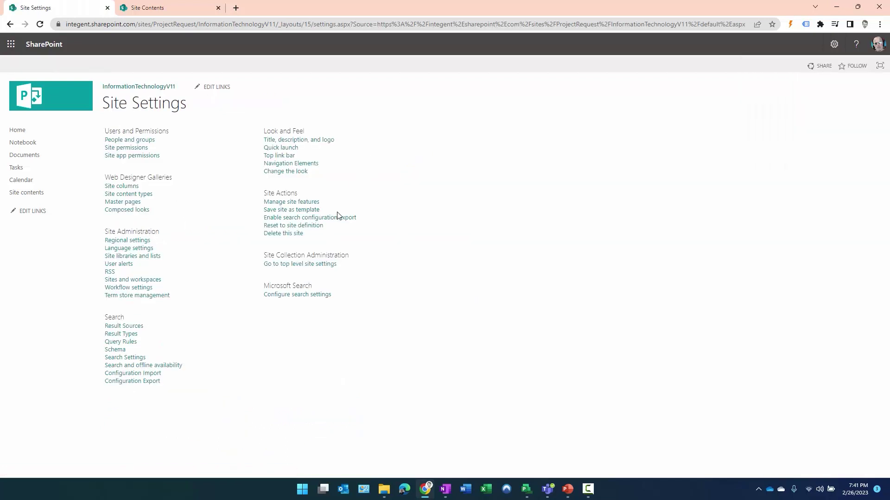
click(299, 213)
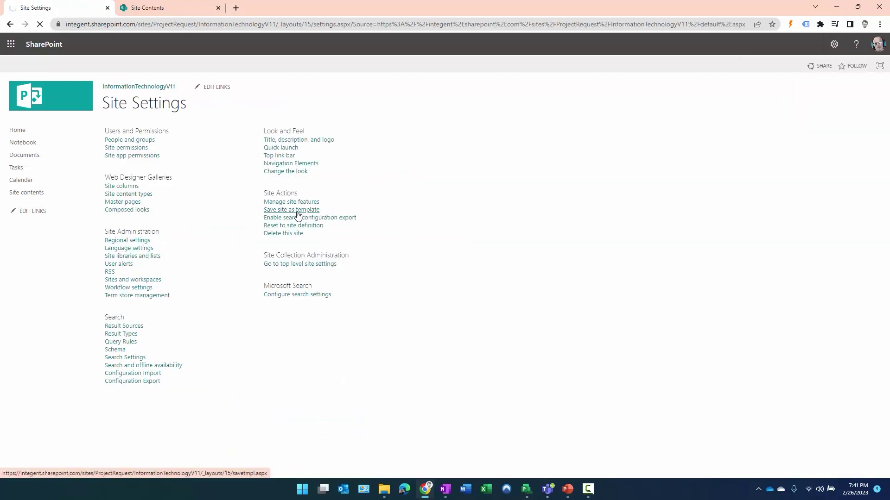
Step: Set the site template's file name, template name and description all to ITTemplateV12
text(ITTempalte)
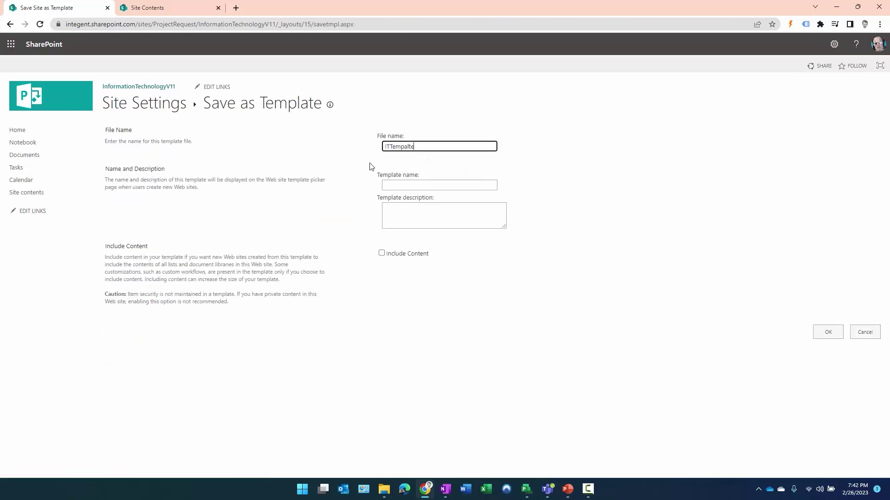
key(BackSpace)
text(lateV1)
key(ctrl+a)
key(ctrl+c)
click(402, 187)
key(ctrl+v)
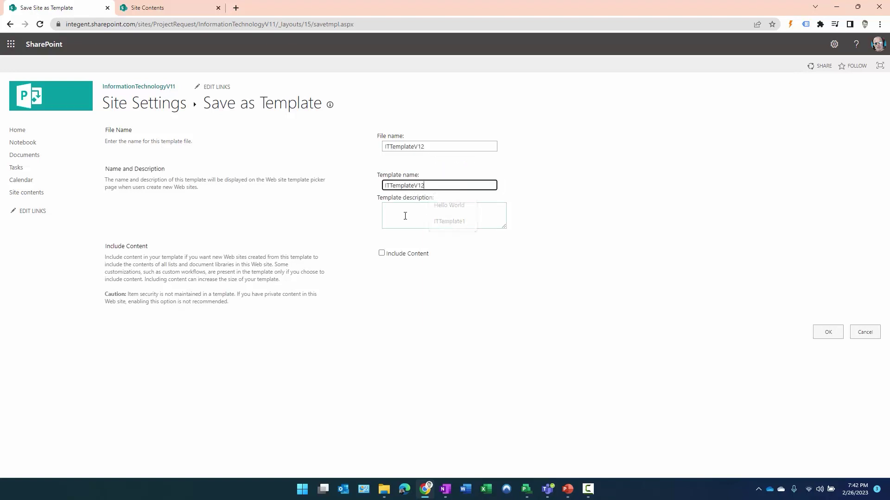
click(404, 212)
key(ctrl+v)
Step: Include content in the site template, save it, and open the solution gallery
click(381, 254)
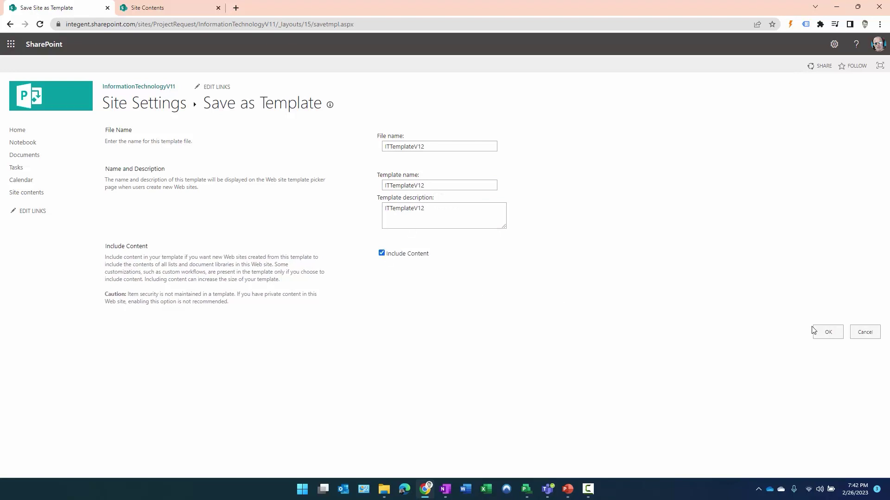
click(825, 332)
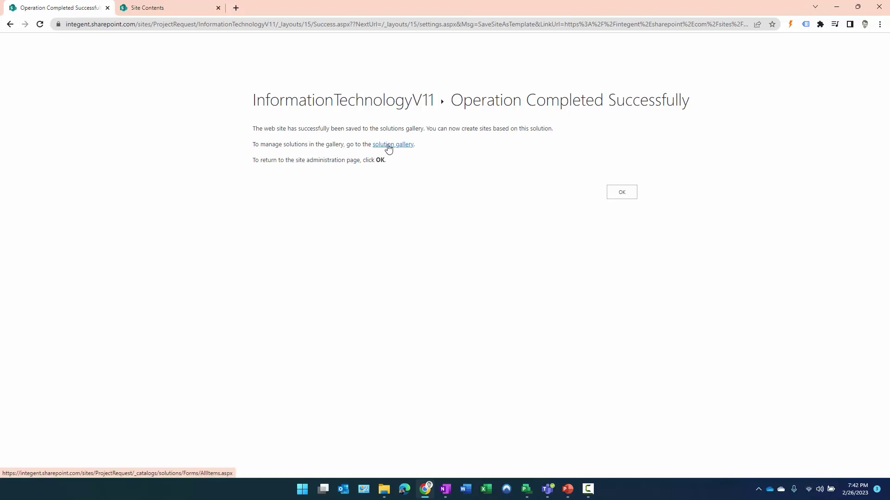
click(384, 144)
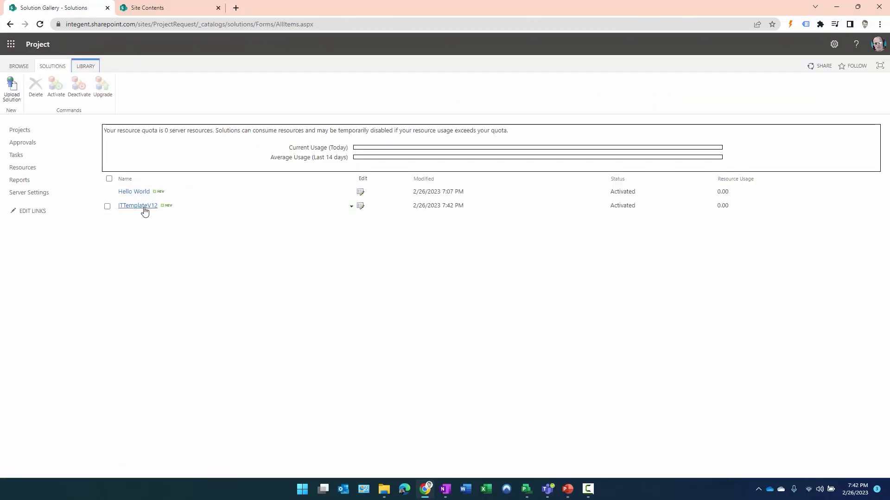
Step: From the duplicated site contents tab, start a new subsite titled MarketingV12 with URL name MarketingV12
click(165, 10)
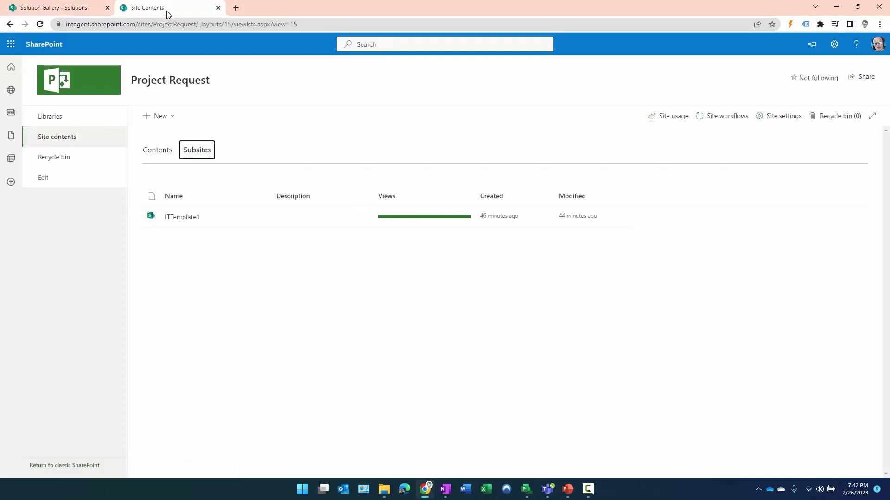
click(163, 118)
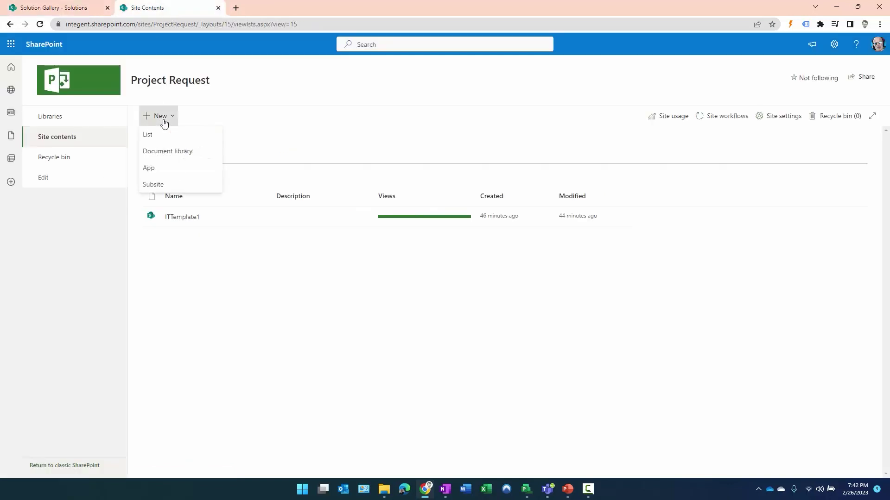
click(159, 184)
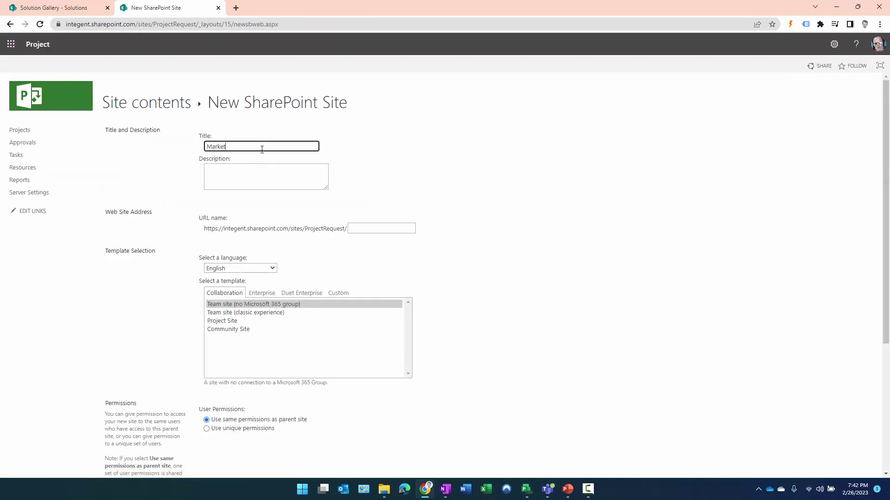
drag(262, 150, 161, 165)
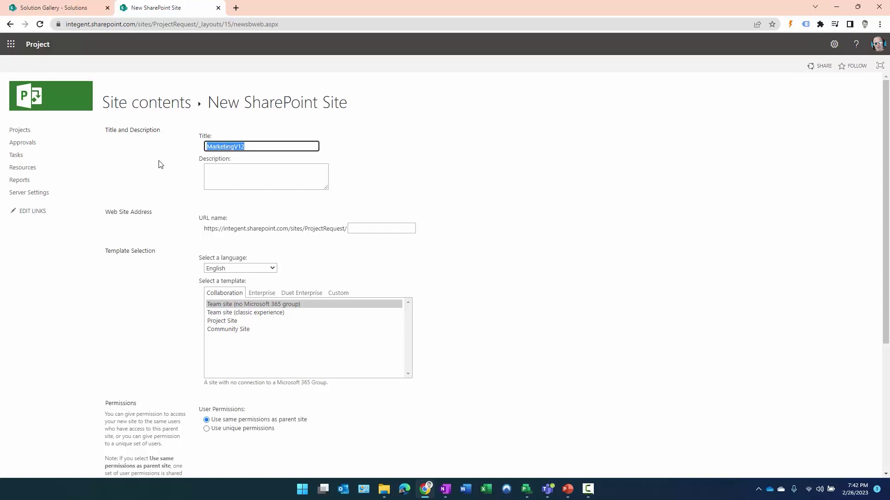
click(360, 231)
key(ctrl+v)
Step: Create the MarketingV12 subsite from the Project Site template, without displaying it on the parent site's top link bar
click(224, 324)
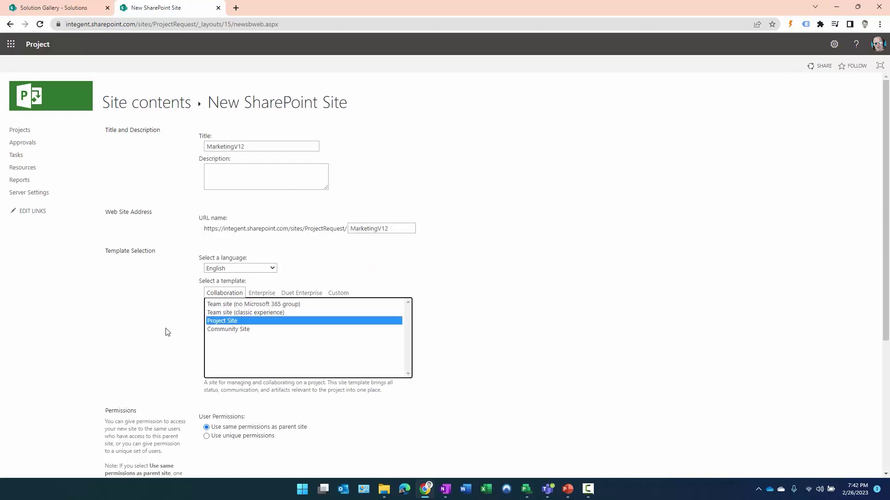
scroll(194, 328, down, 5)
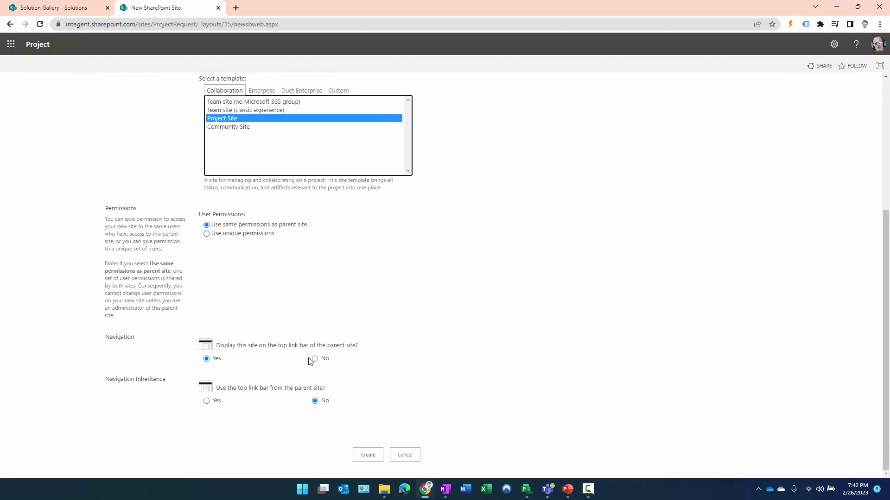
click(314, 360)
click(368, 456)
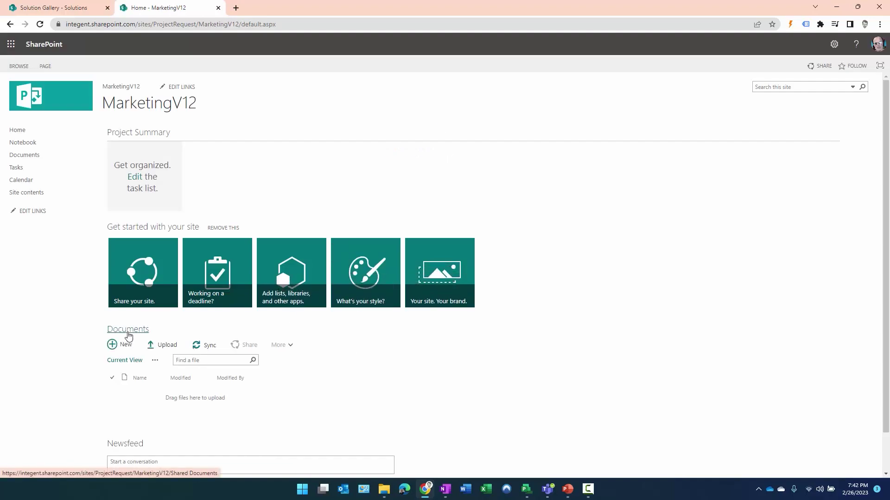
Step: Upload the four MKT_ files from the Document Templates folder to the MarketingV12 Documents library and dismiss the Next steps suggestions
click(125, 330)
click(221, 117)
click(220, 136)
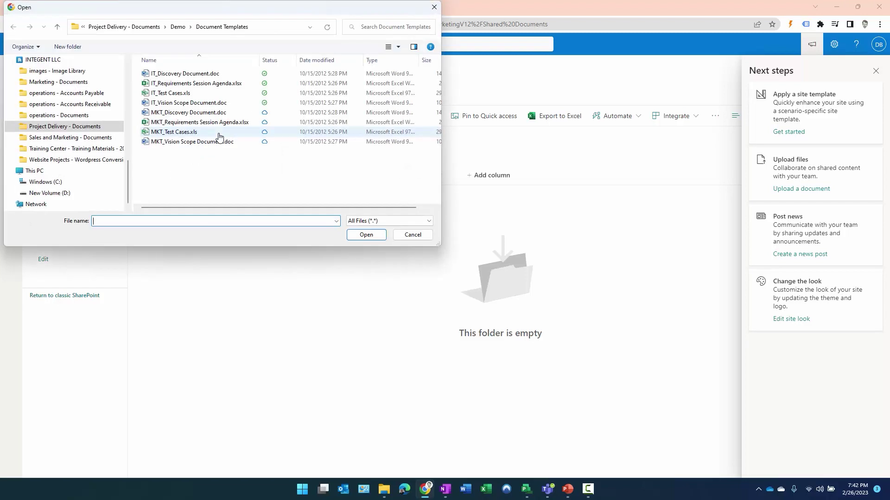
click(190, 112)
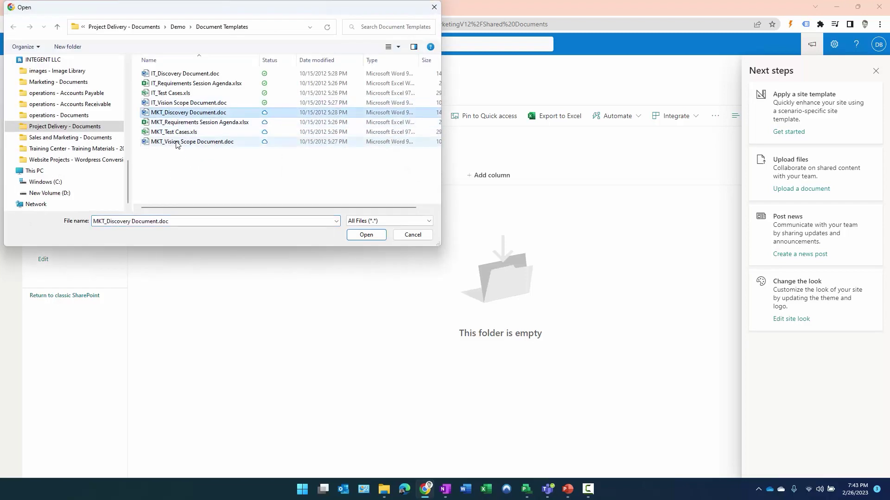
shift+click(195, 141)
click(366, 235)
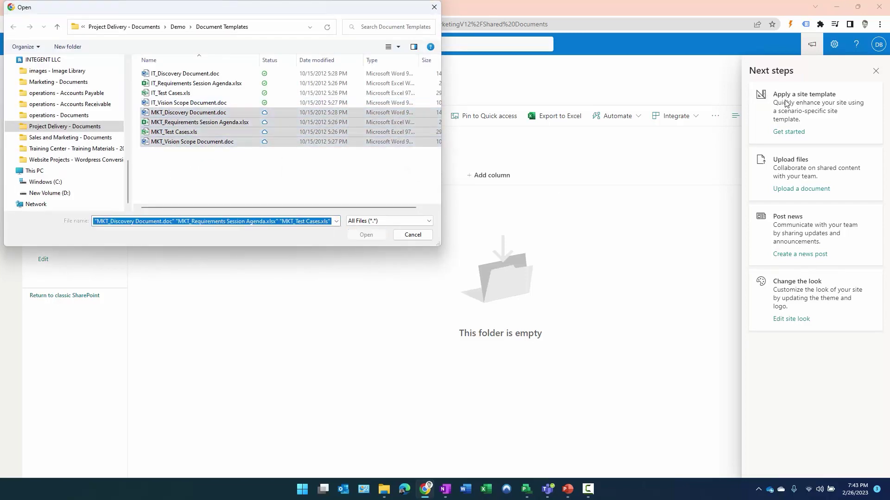
click(875, 74)
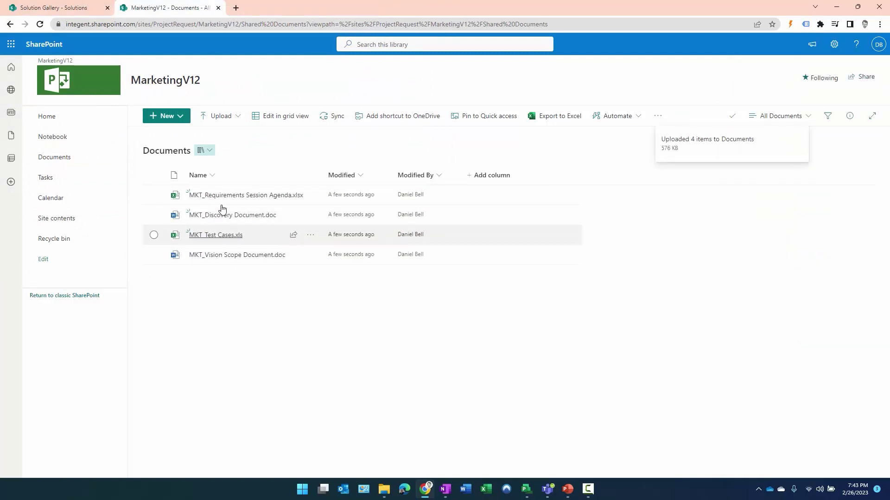
Step: Return to the MarketingV12 home page and open the site settings option for saving the site as a template
click(834, 44)
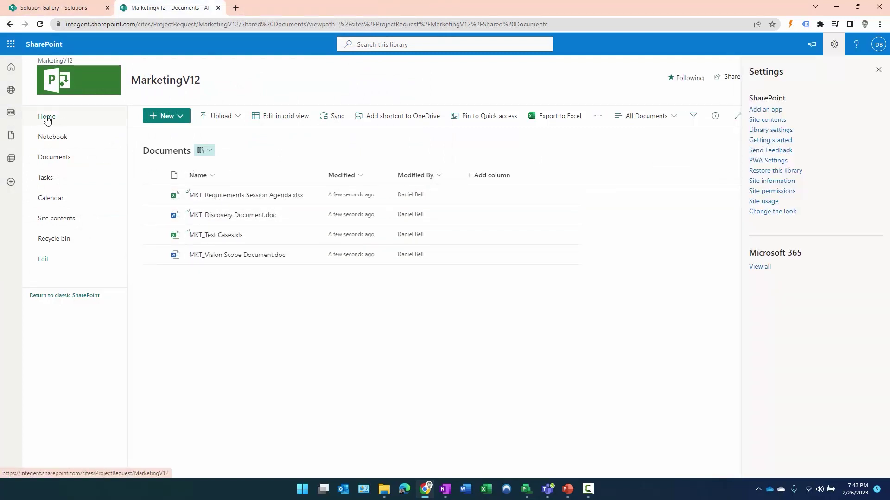
click(47, 117)
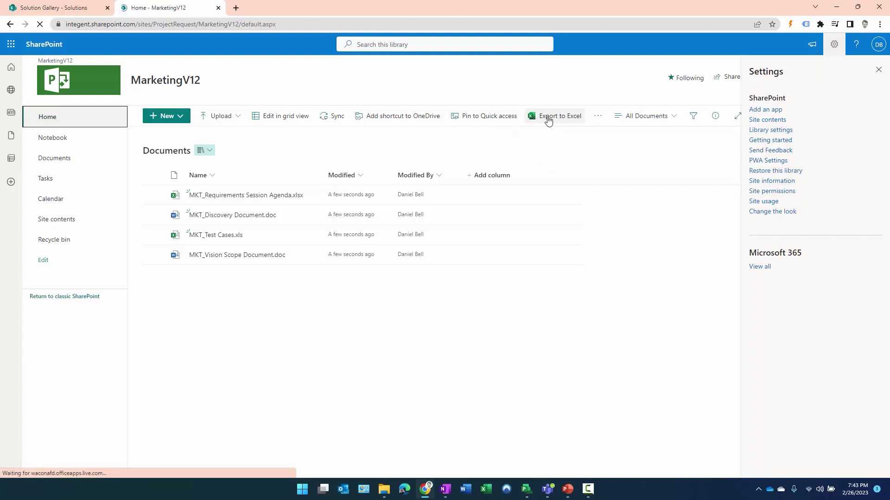
click(834, 44)
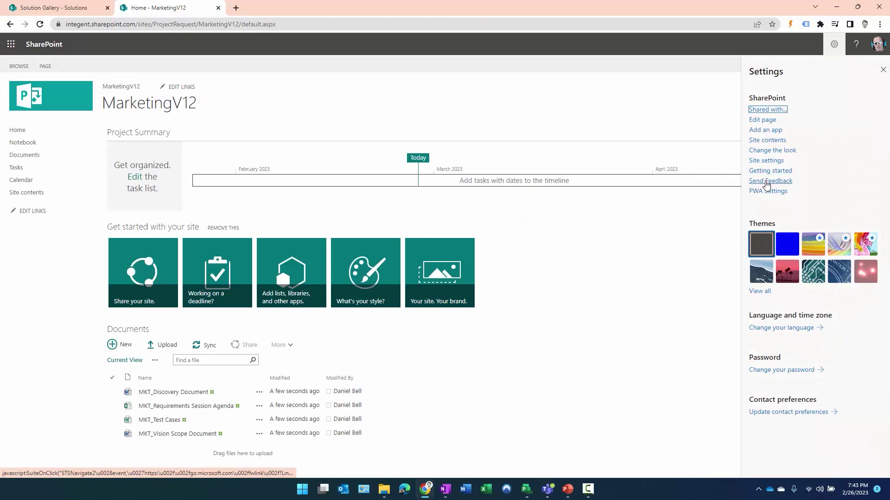
click(766, 160)
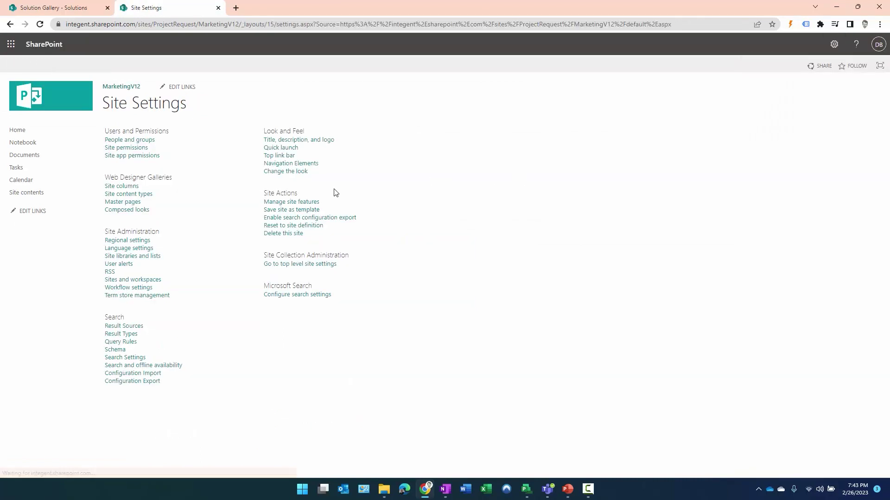
click(300, 211)
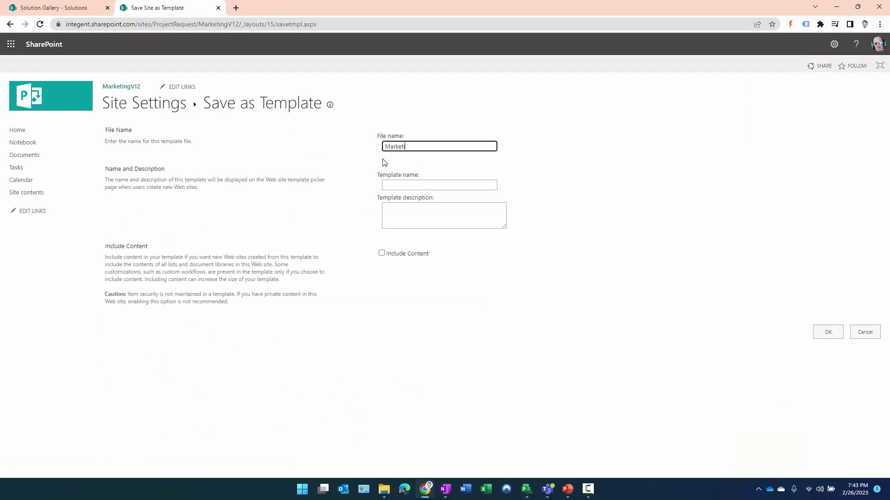
Step: Set the site template's file name, template name and description all to MarketingV12
key(ctrl+a)
key(ctrl+c)
click(409, 185)
key(ctrl+v)
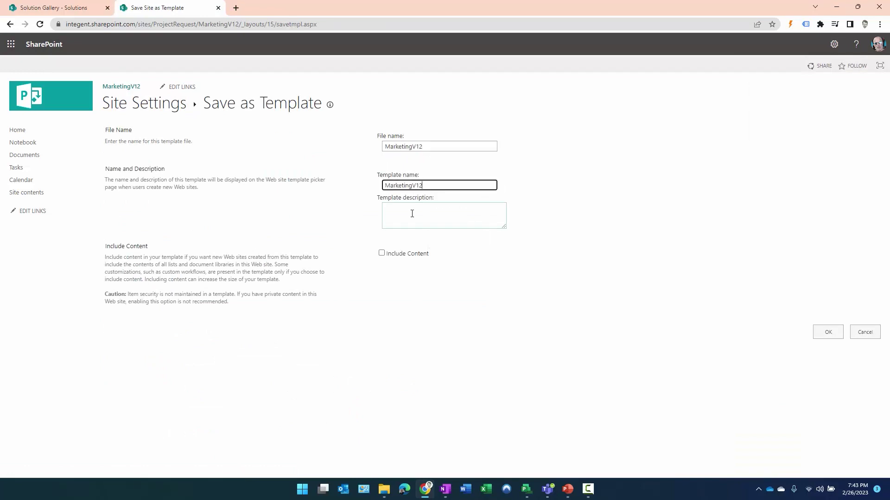
click(411, 214)
key(ctrl+v)
Step: Include content in the MarketingV12 site template, save it, and go to the solution gallery
click(382, 254)
click(813, 333)
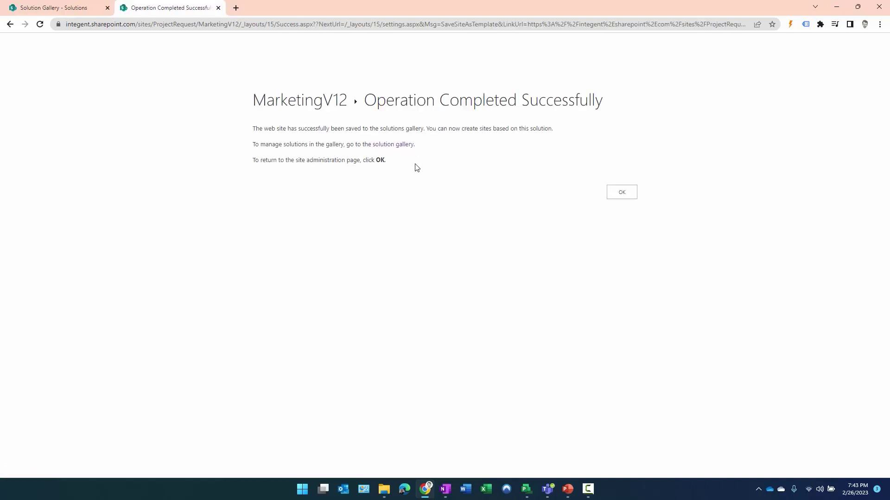
click(397, 145)
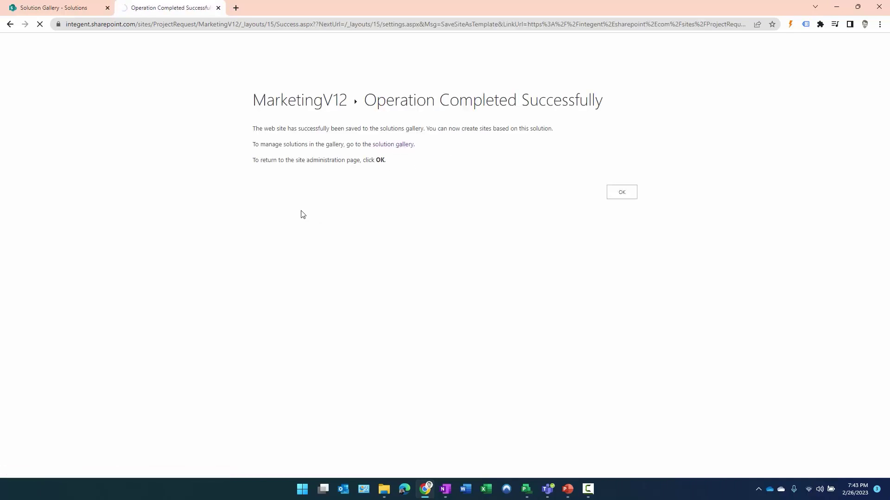
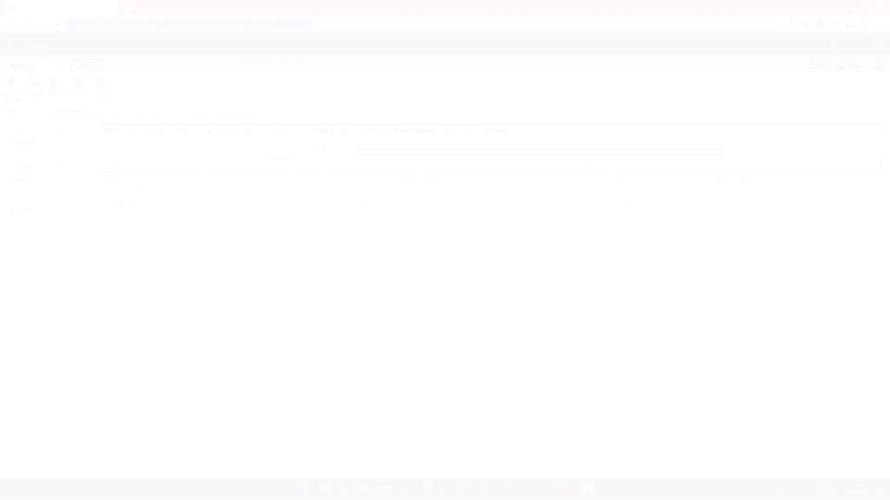
Step: Go to the Project Web App site at integent.sharepoint.com/sites/projectrequest and open its PWA Settings
text(integent.sharepoint.com)
key(Down)
key(Down)
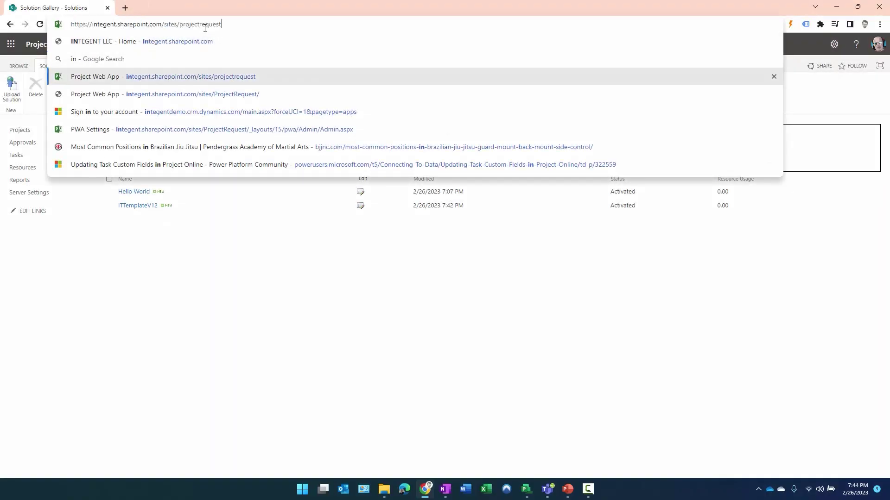
key(Return)
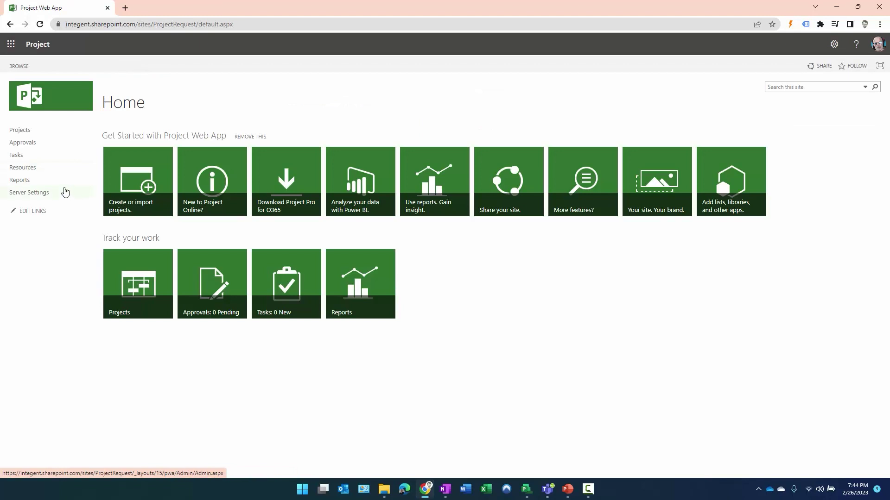
click(834, 45)
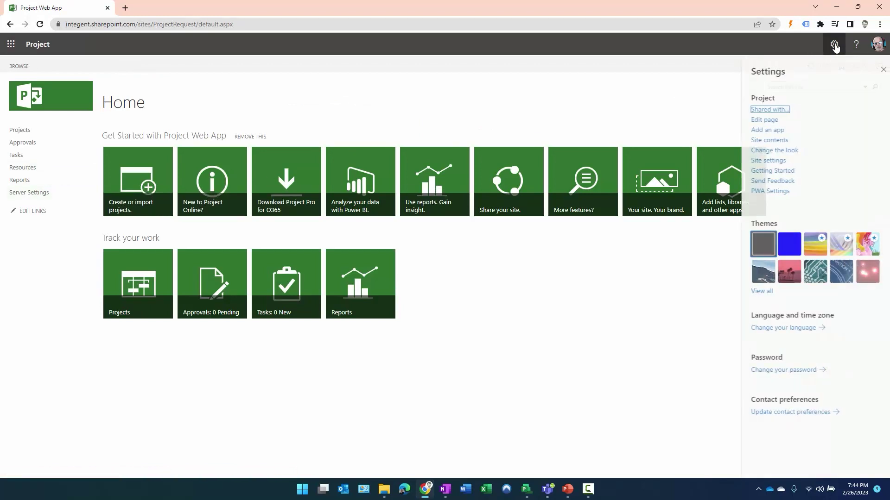
click(770, 192)
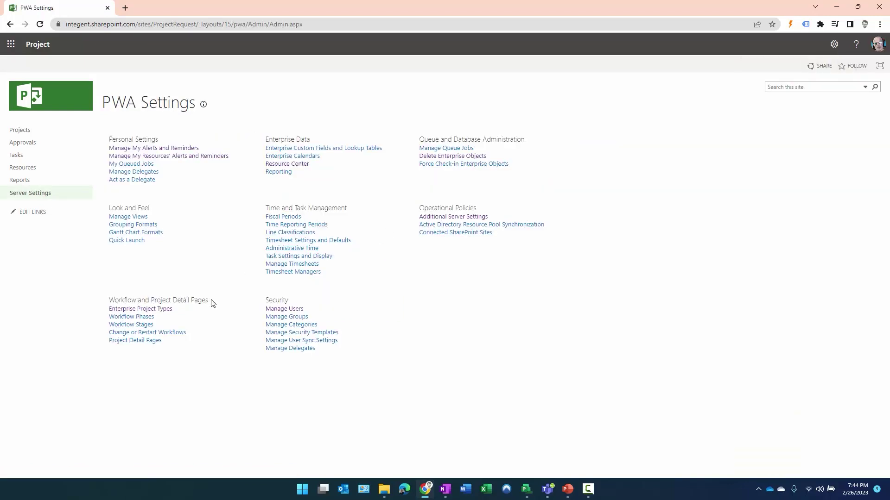
Step: Start a new enterprise project type and name it Information Technology
drag(213, 303, 103, 304)
click(92, 309)
click(152, 310)
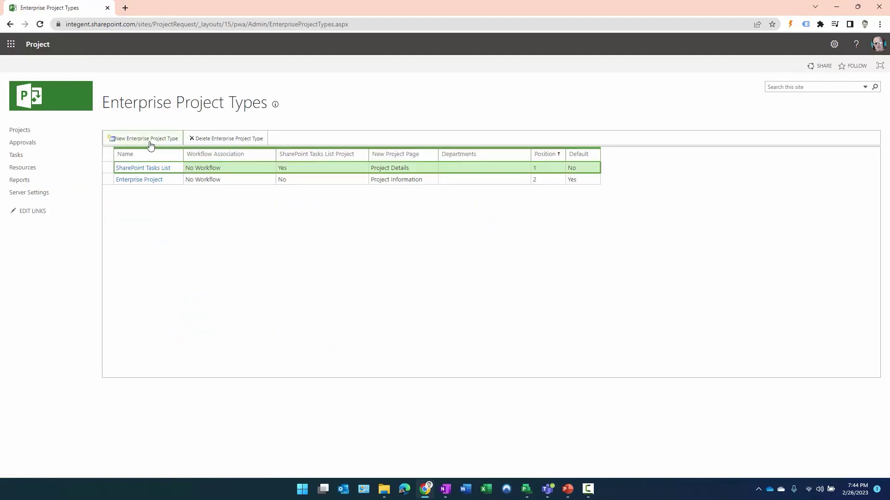
click(145, 144)
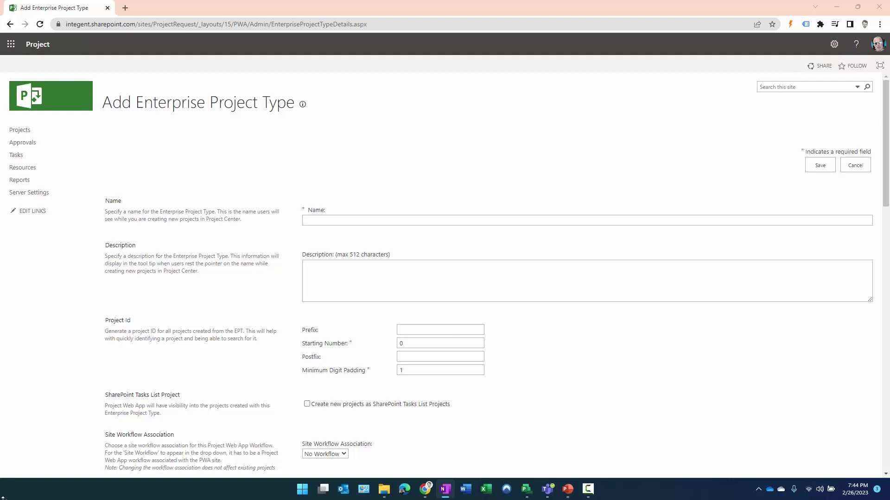
click(314, 220)
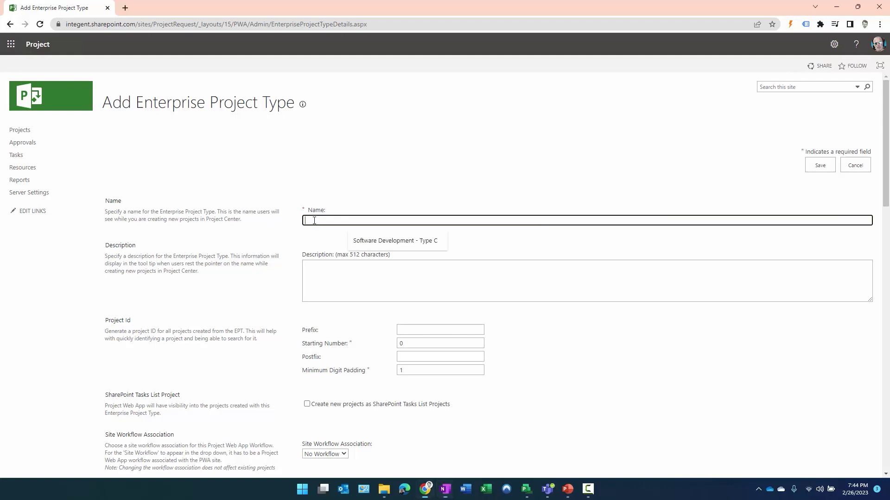
text(Information Tec)
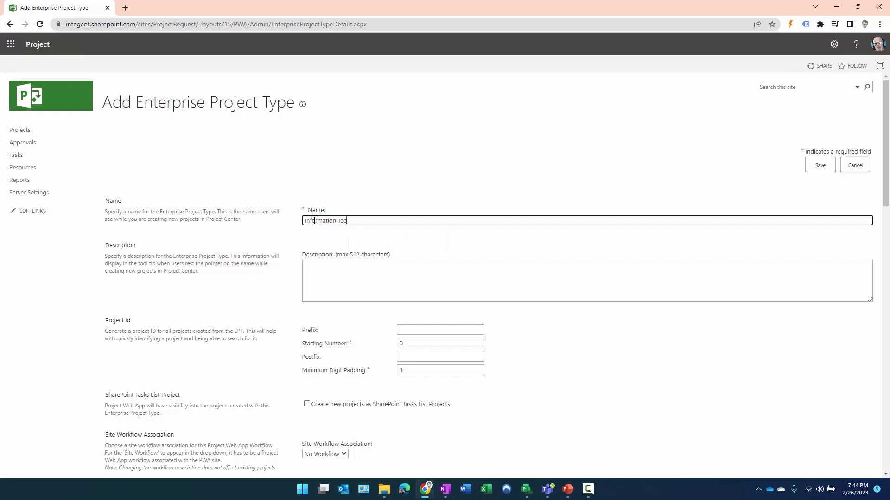
text(hnology)
Step: Set the project ID prefix to IT_ and the starting number to 10001, leaving the postfix empty
click(424, 332)
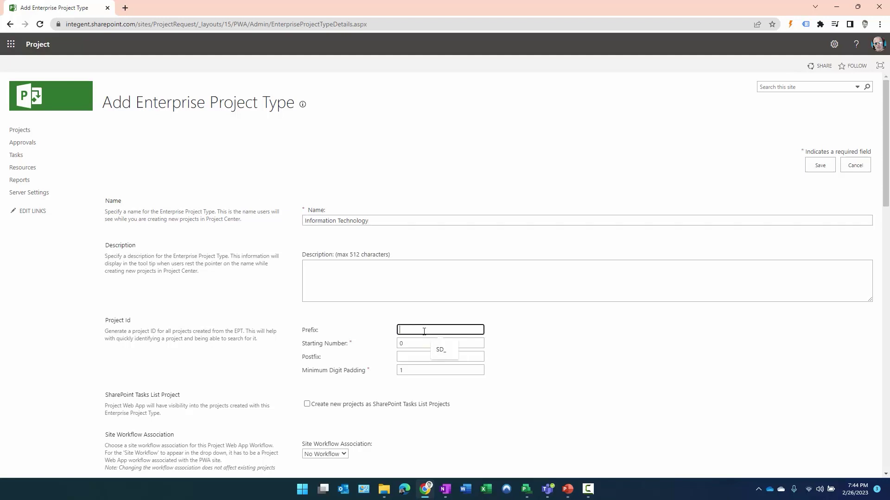
text(IT_)
scroll(424, 332, down, 2)
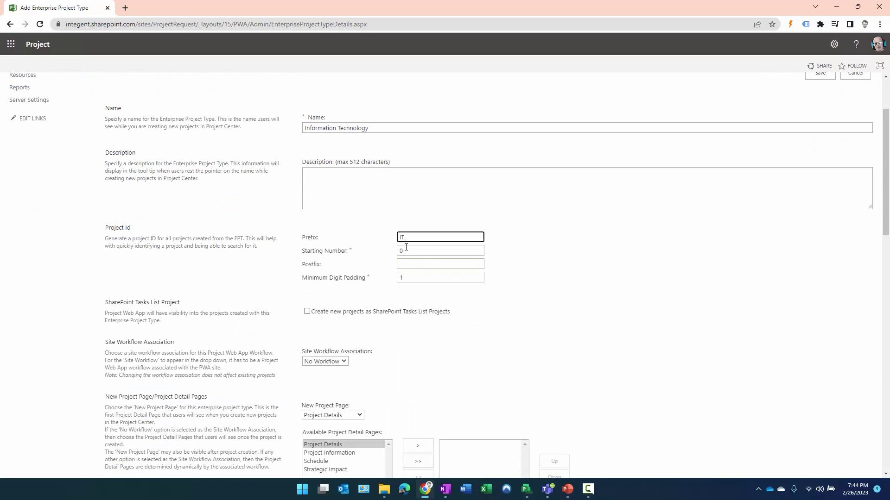
drag(407, 238, 331, 241)
click(411, 235)
key(Tab)
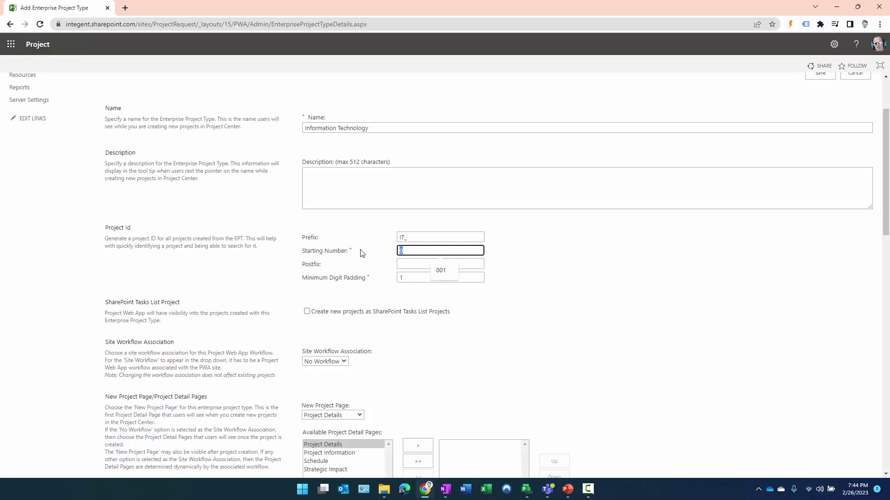
text(10001)
key(Tab)
key(Tab)
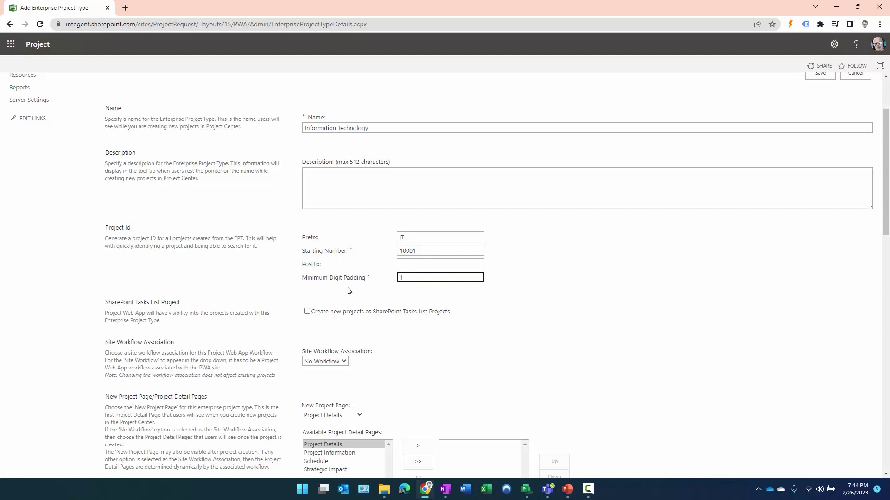
Step: Choose Project Information as the new project page and add Project Details and Schedule as the project detail pages
scroll(350, 291, down, 2)
scroll(315, 287, down, 1)
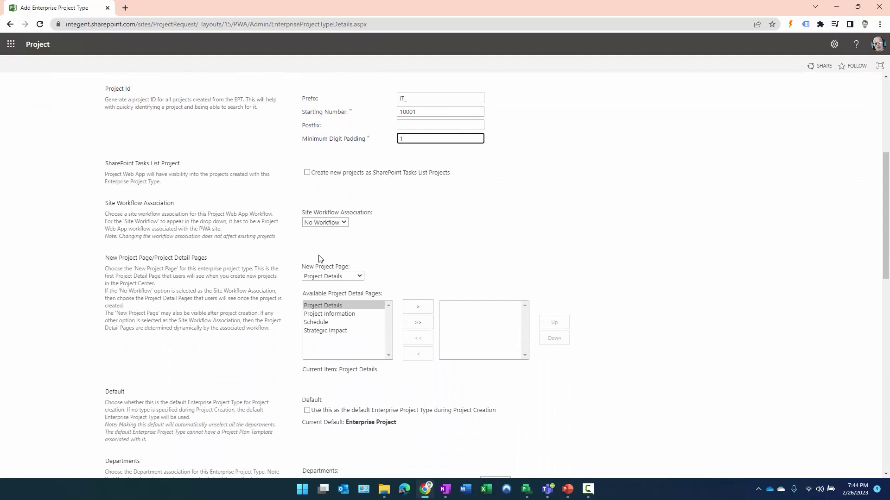
click(332, 275)
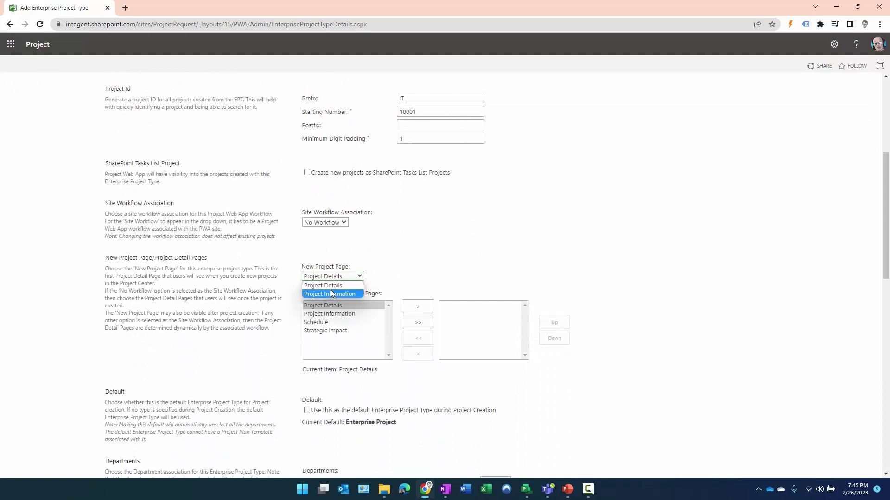
click(331, 294)
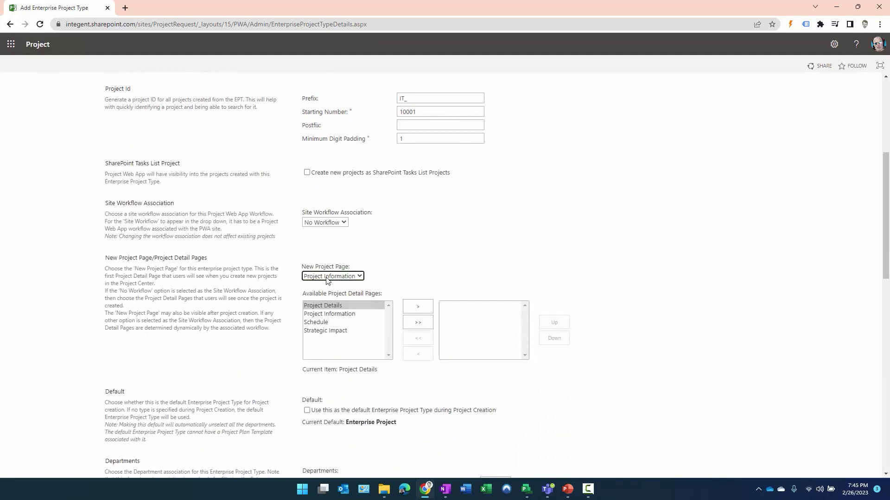
click(347, 305)
ctrl+click(324, 322)
click(407, 307)
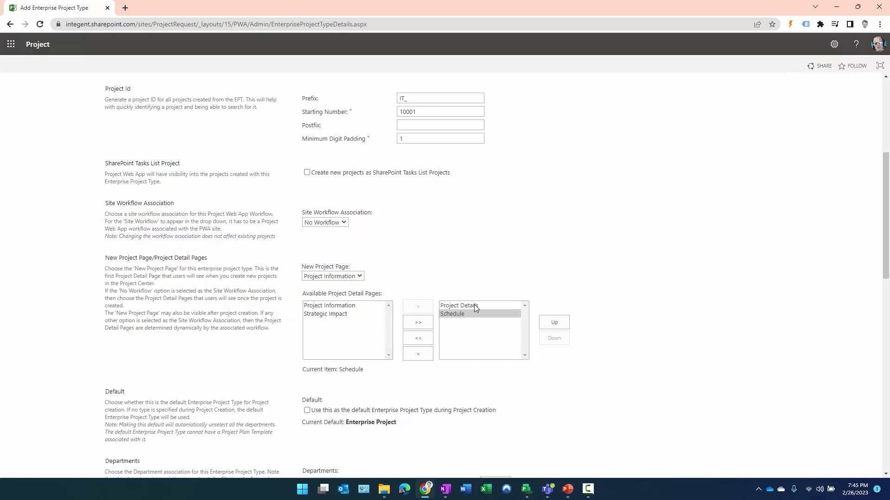
Step: Set the enterprise project type's image URL to /_layouts/15/inc/pwa/images/CenterNormalProject.png
scroll(475, 305, down, 5)
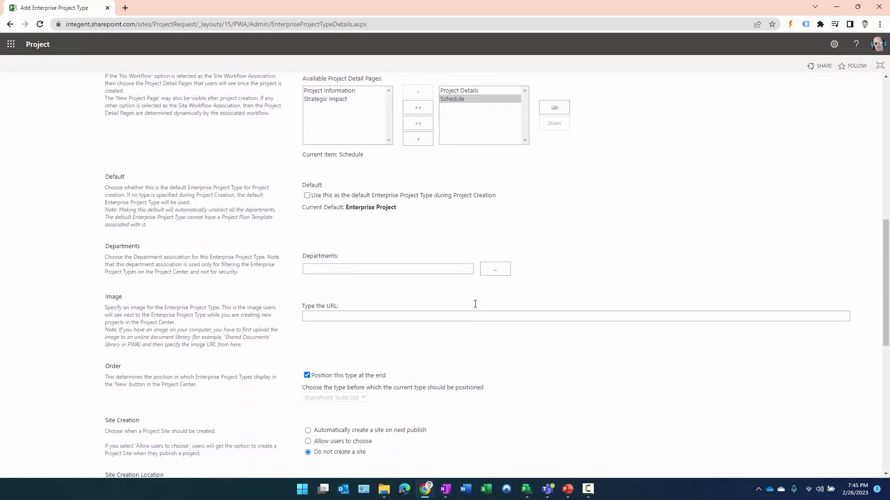
click(417, 300)
key(Down)
key(Return)
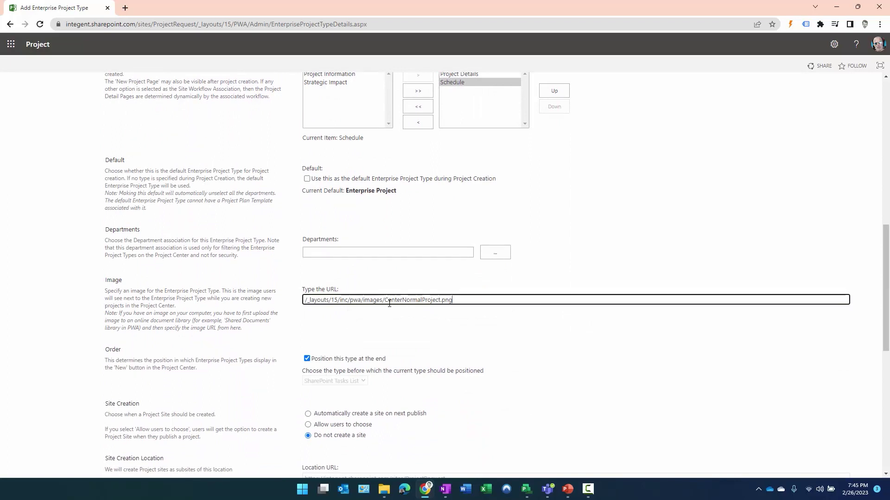
scroll(389, 303, down, 1)
scroll(397, 241, down, 1)
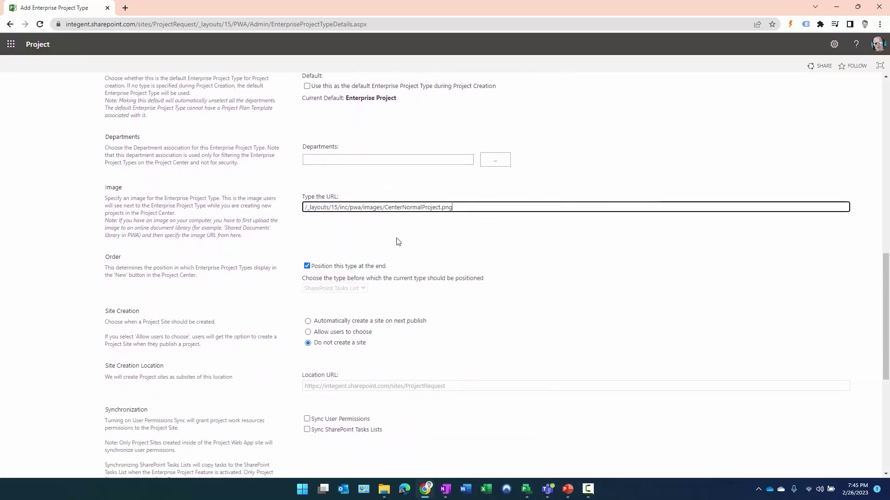
drag(460, 208, 263, 217)
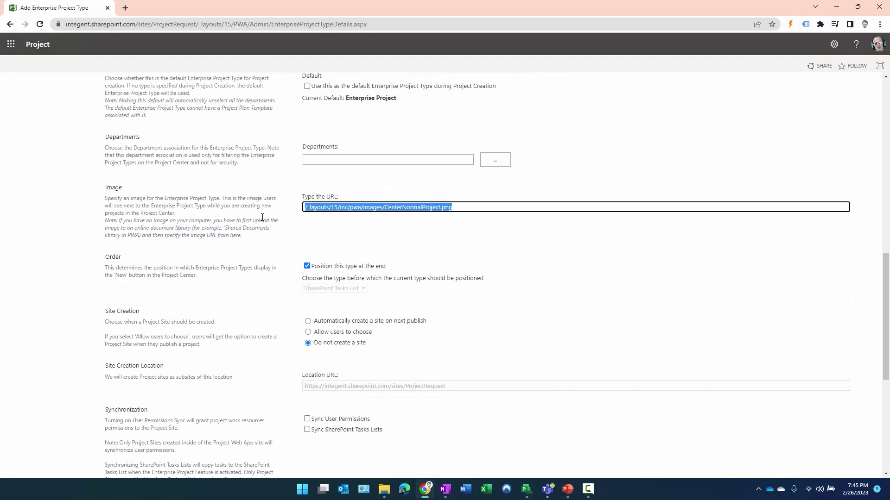
click(327, 210)
Step: Set site creation to automatically create a site on next publish
scroll(250, 256, down, 2)
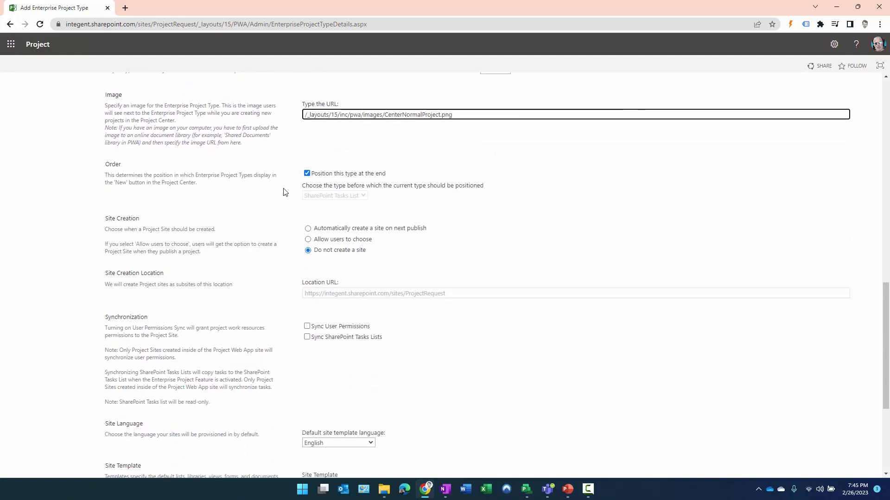
scroll(285, 190, down, 1)
click(308, 184)
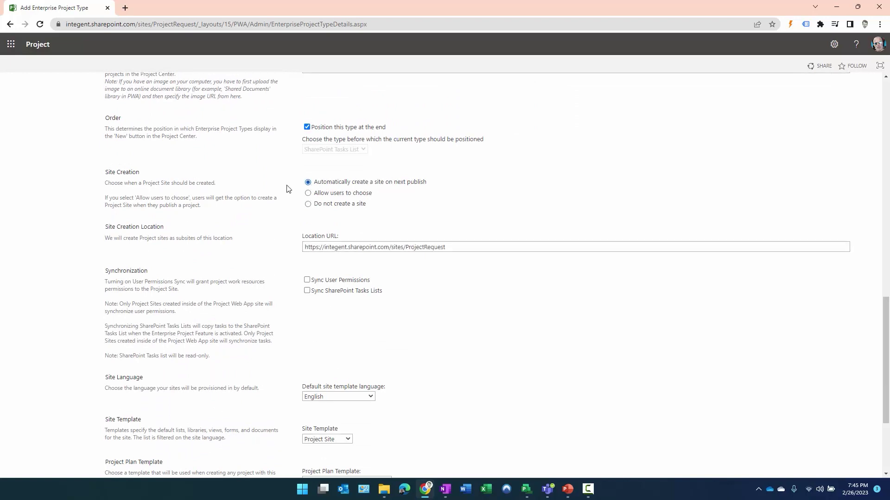
Step: Turn on Sync User Permissions for the Information Technology enterprise project type, leaving task list synchronization off
drag(157, 180, 103, 181)
click(297, 189)
scroll(355, 199, down, 1)
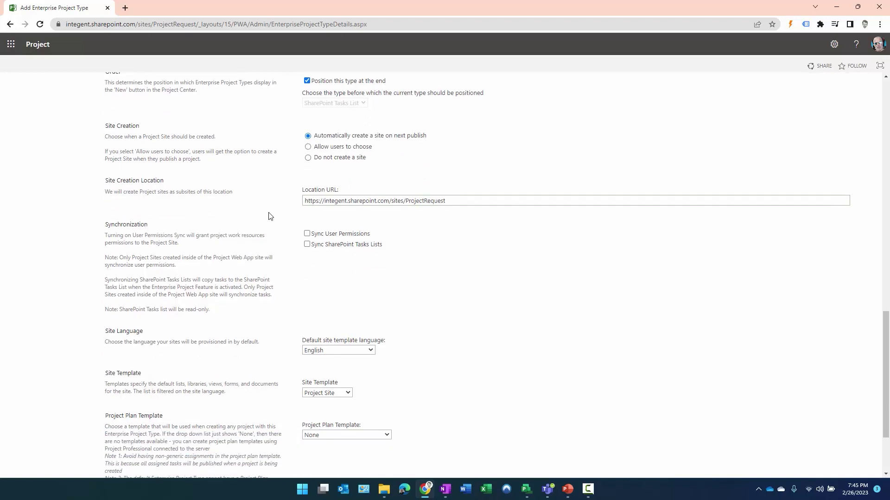
scroll(270, 217, down, 2)
drag(160, 141, 185, 159)
click(113, 146)
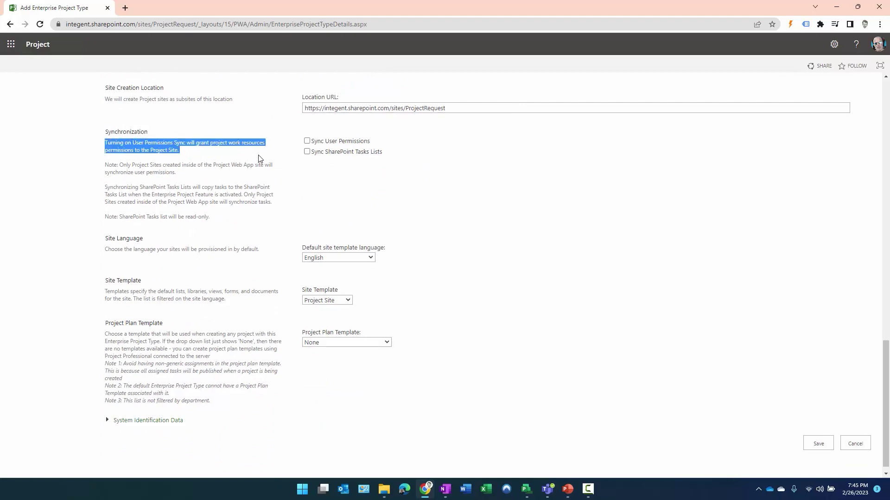
click(273, 154)
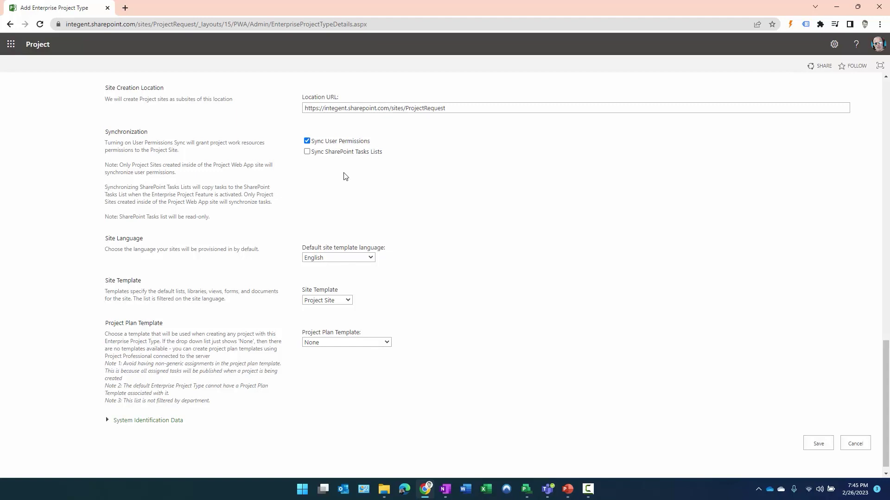
Step: Choose ITTemplateV12 as the site template for the Information Technology project type
scroll(332, 181, down, 1)
triple_click(124, 271)
click(209, 279)
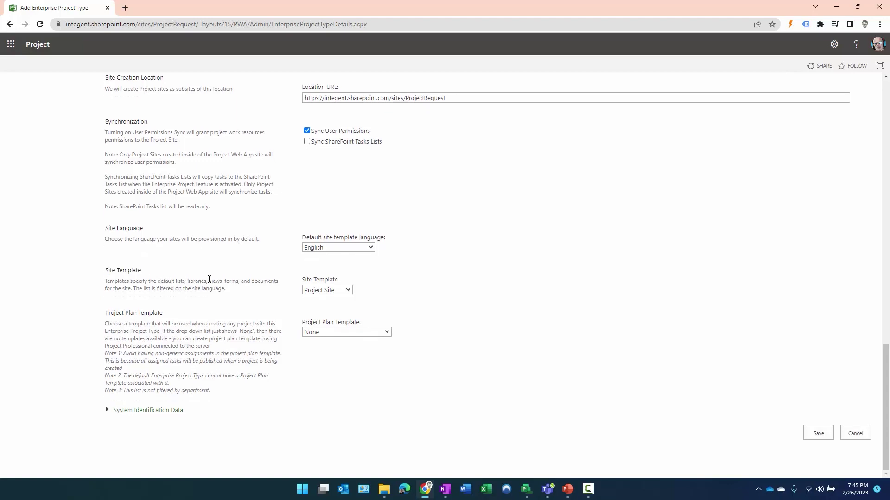
click(312, 292)
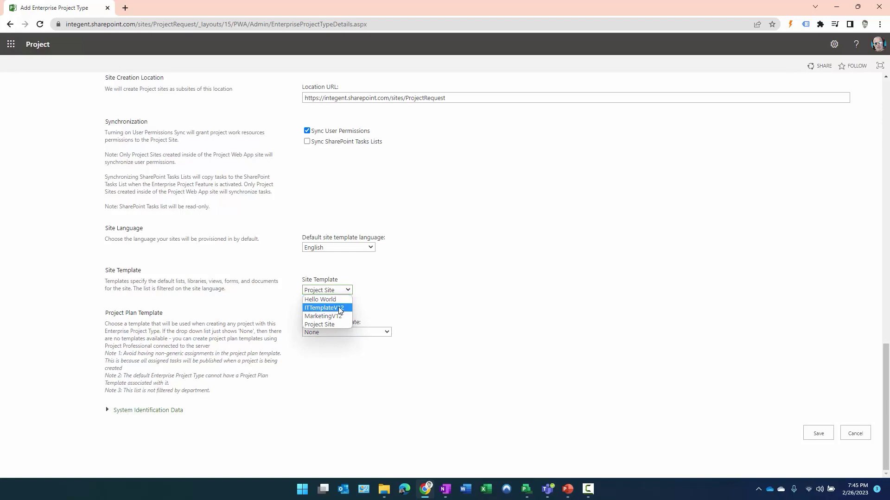
click(340, 308)
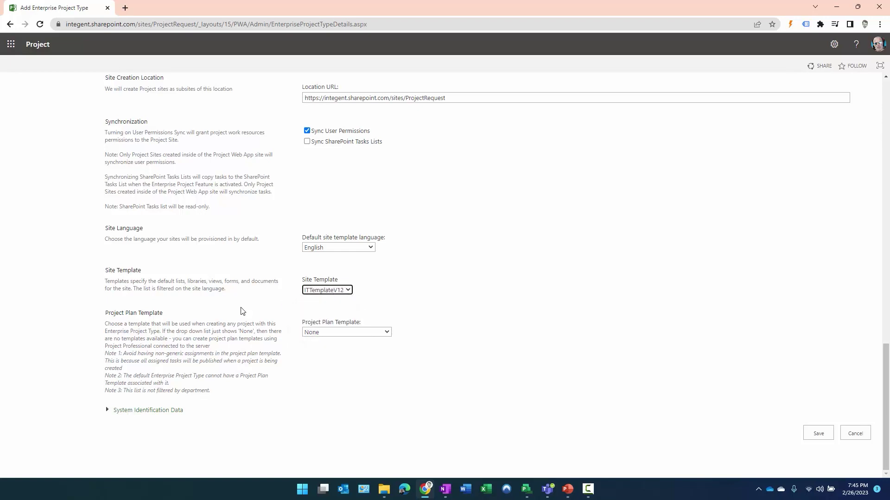
Step: Choose Information Technology - v11 as the project plan template and save the enterprise project type
drag(181, 320, 95, 324)
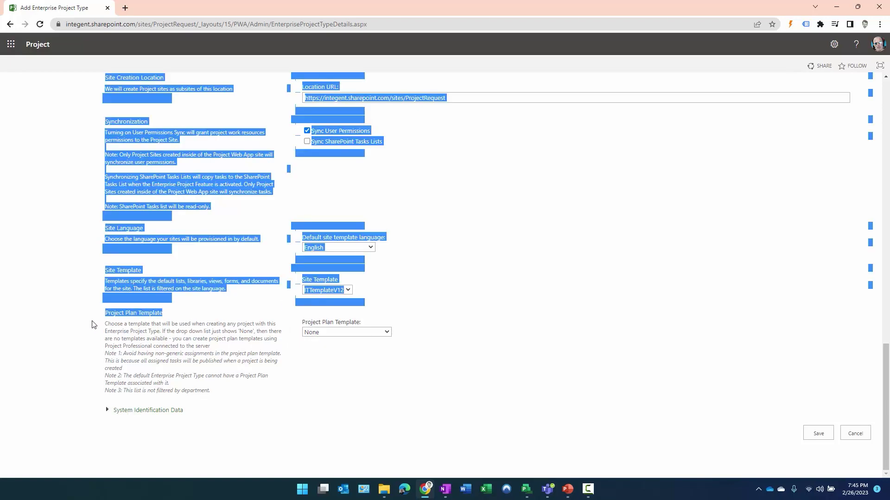
click(94, 324)
click(327, 332)
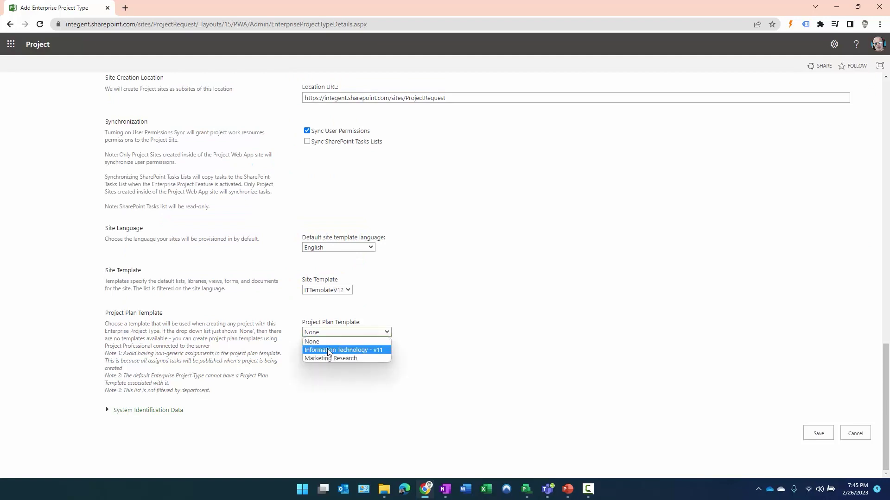
click(328, 351)
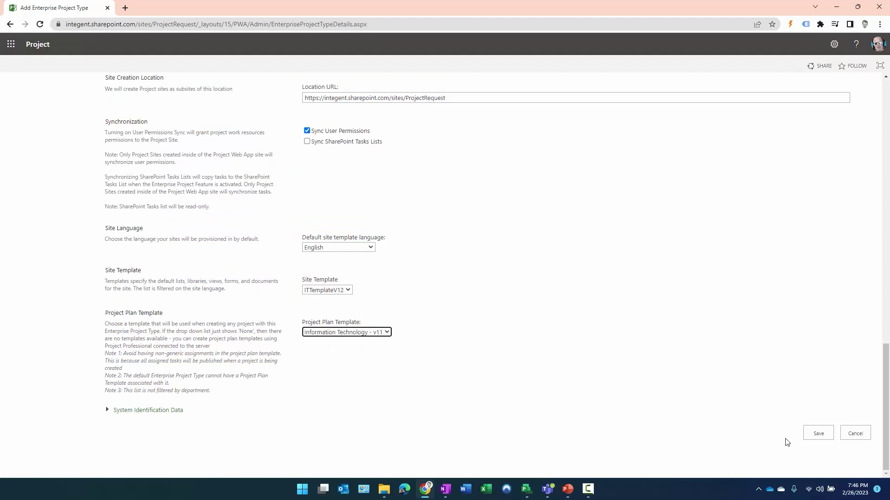
click(818, 434)
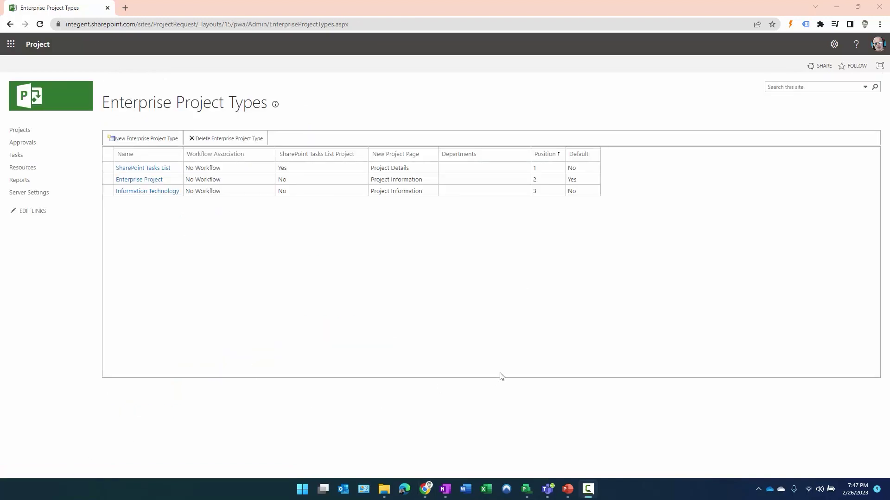
Step: Start a new enterprise project type and name it Marketing
click(145, 140)
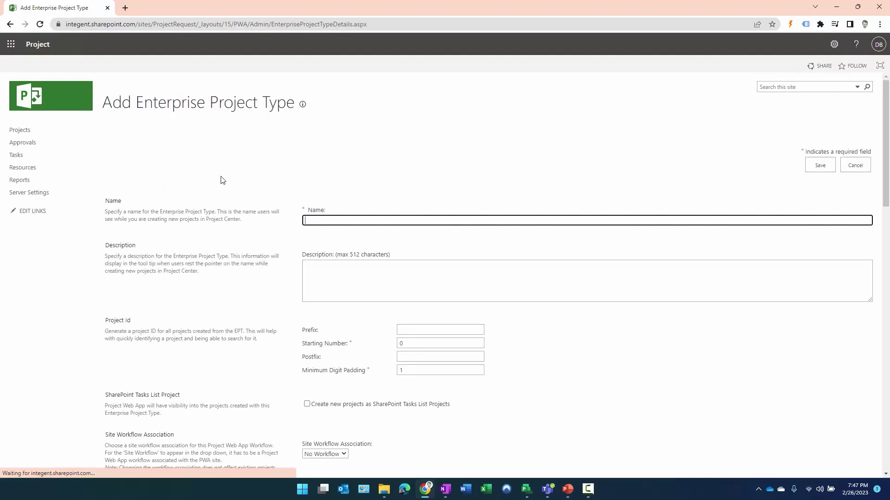
text(ng)
scroll(408, 208, down, 3)
Step: Set the Marketing project ID prefix to MKT_ and the starting number to 10001, leaving the postfix empty
click(410, 195)
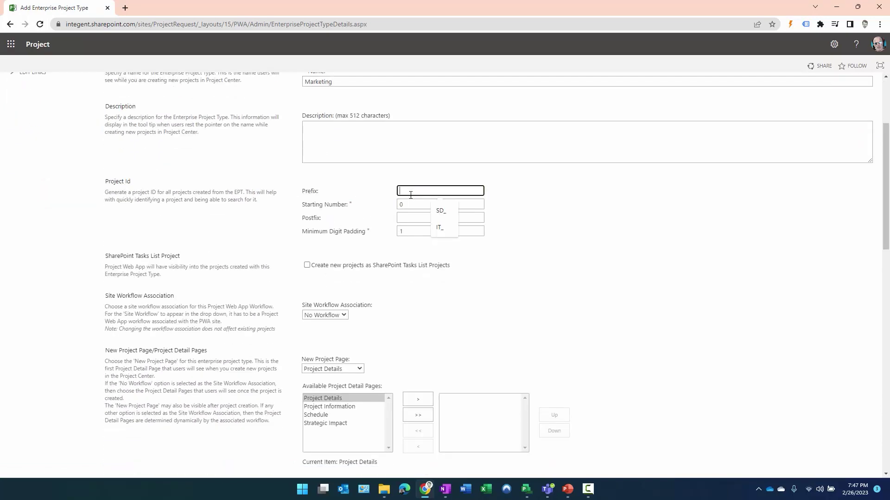
text(MKT)
key(Tab)
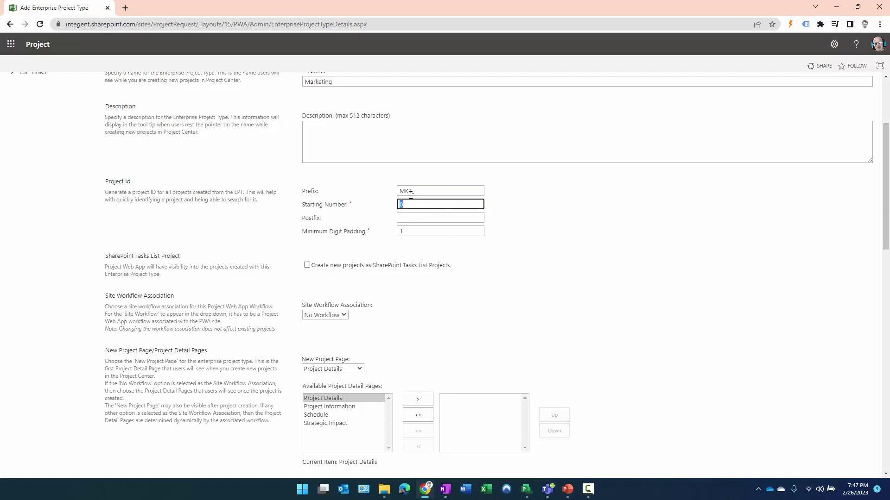
text(10001)
key(Tab)
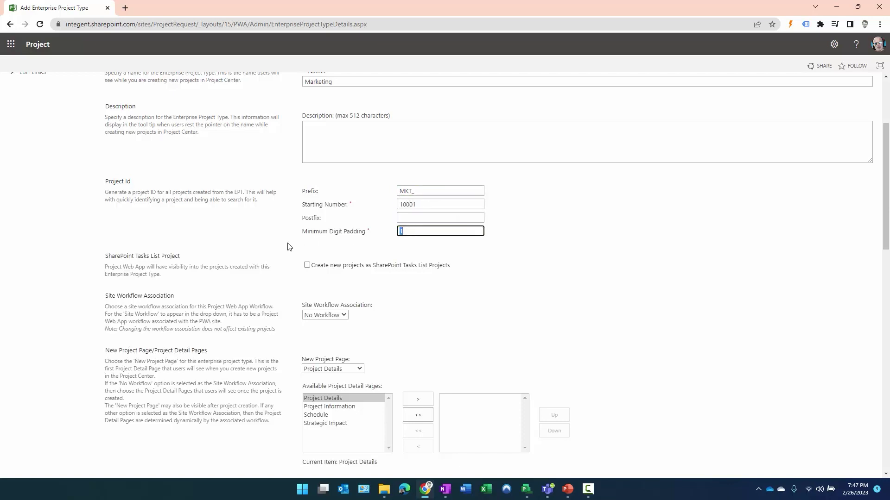
Step: For the Marketing type, choose Project Information as the new project page and add Project Details and Schedule as detail pages
scroll(289, 248, down, 1)
scroll(280, 251, down, 1)
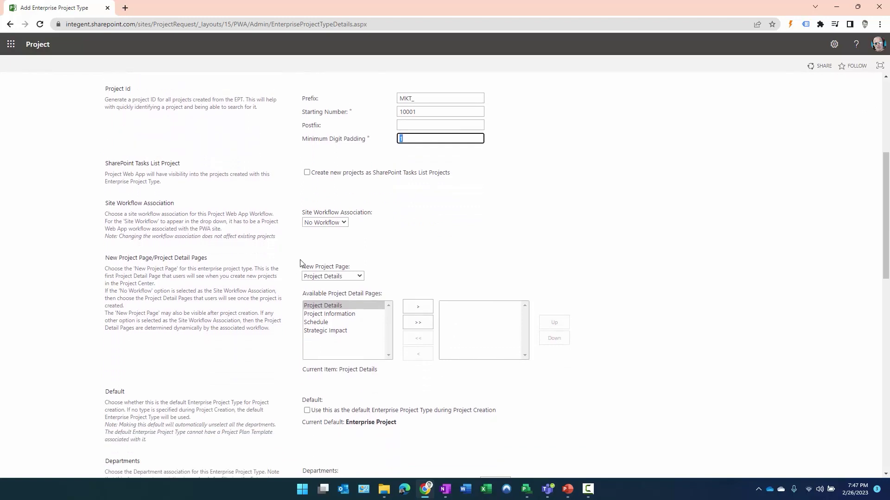
click(324, 275)
click(325, 295)
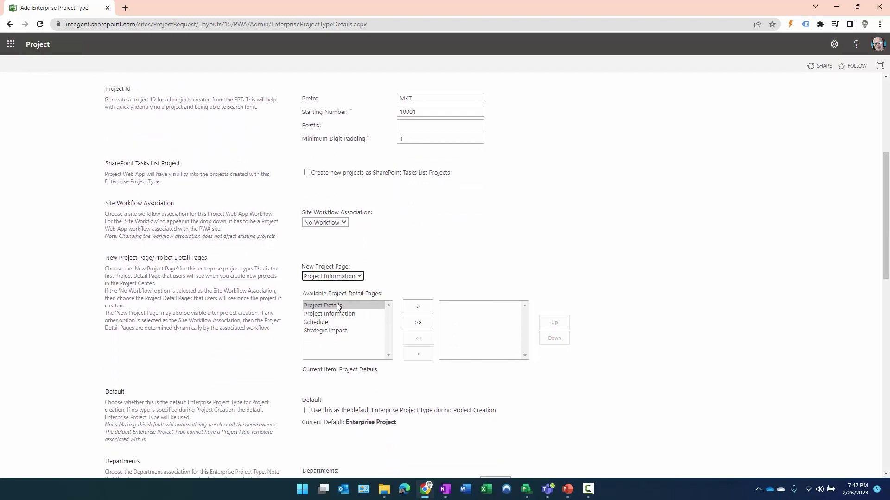
click(336, 305)
ctrl+click(334, 323)
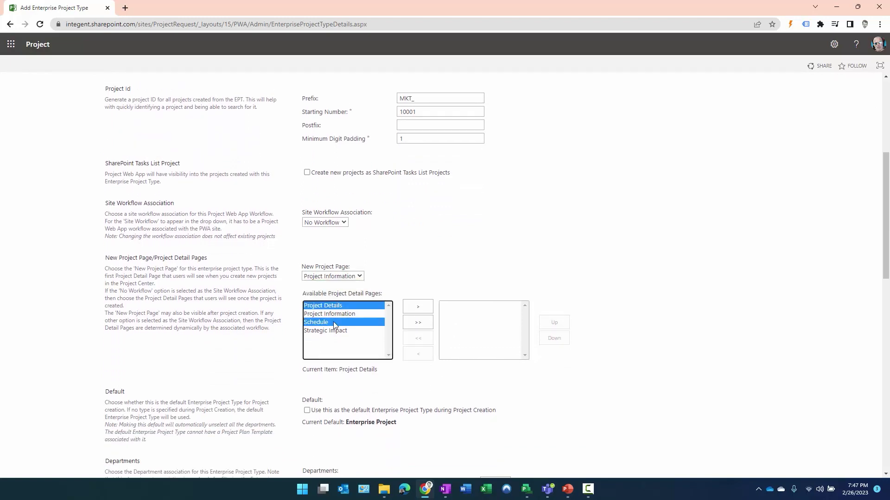
click(407, 307)
Step: Set the Marketing type's image URL to /_layouts/15/inc/pwa/images/CenterNormalProject.png
scroll(451, 307, down, 5)
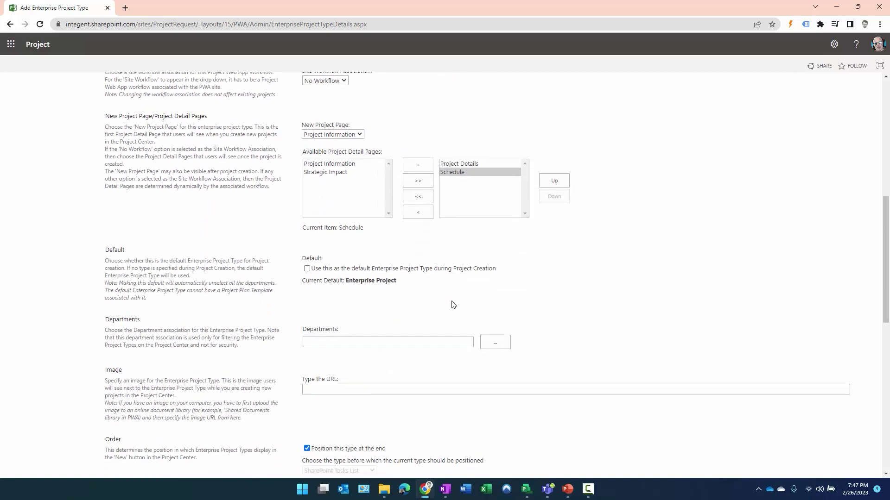
click(361, 299)
click(429, 320)
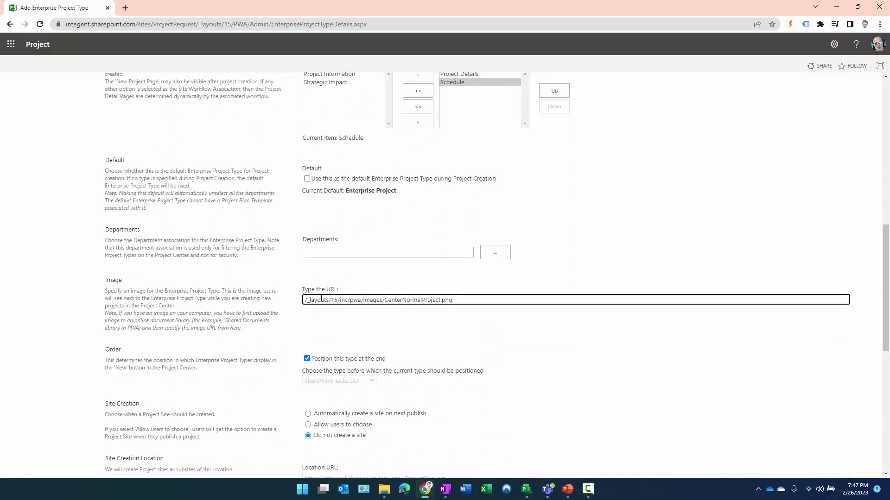
Step: Set the Marketing type's site creation to automatically create a site on next publish
scroll(284, 302, down, 3)
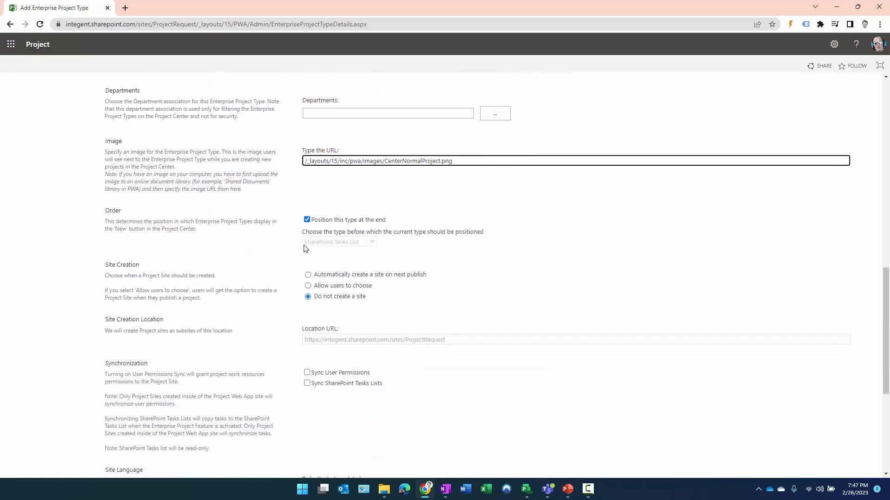
scroll(309, 242, down, 1)
click(307, 230)
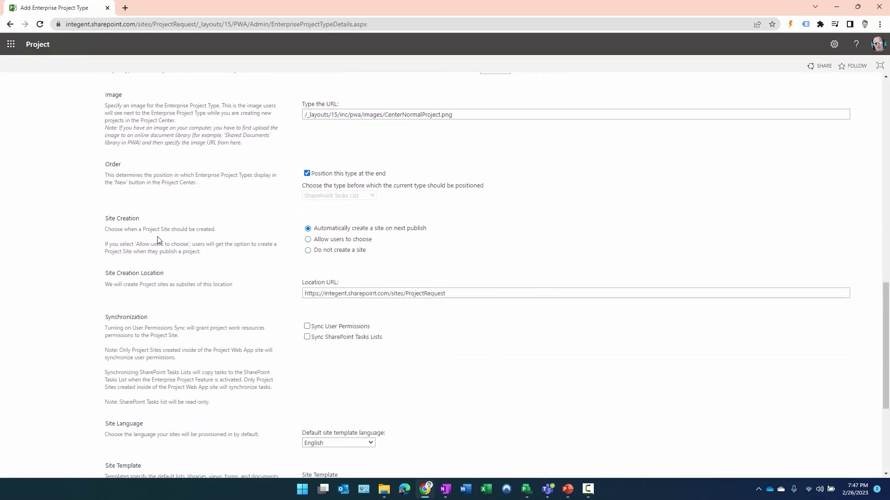
drag(107, 221, 124, 222)
Step: Keep the default site creation location URL and turn on Sync User Permissions for the Marketing type
scroll(319, 227, down, 2)
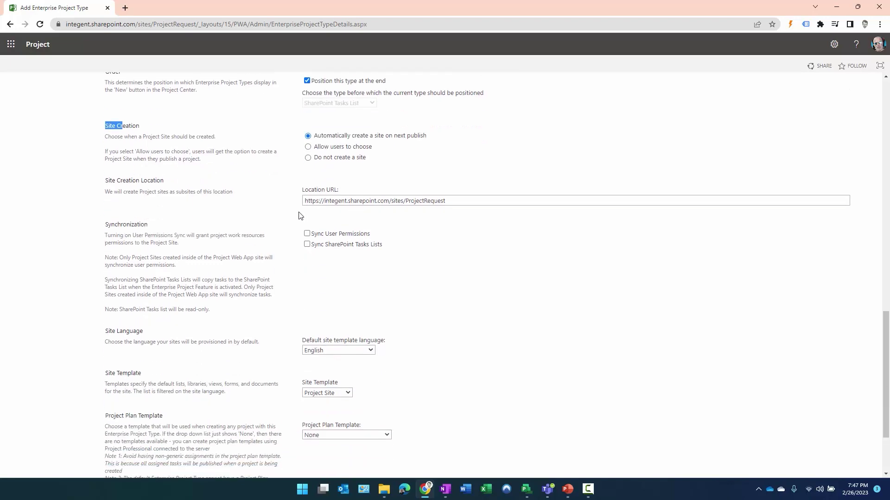
scroll(301, 215, down, 1)
drag(444, 154, 304, 154)
click(313, 155)
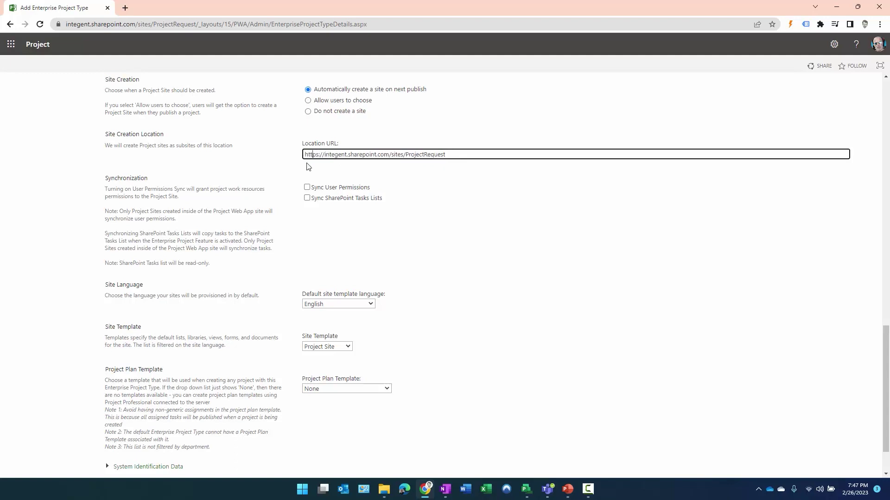
click(306, 188)
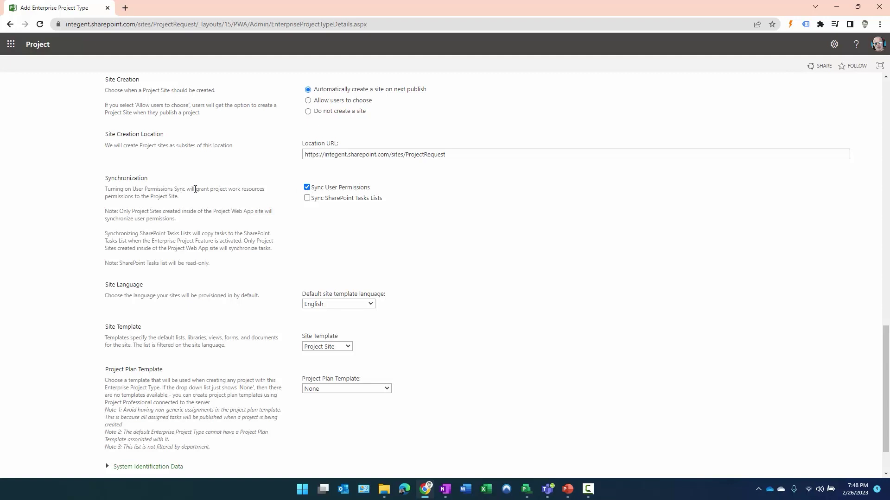
Step: Choose MarketingV12 as the site template for the Marketing project type
scroll(195, 189, down, 2)
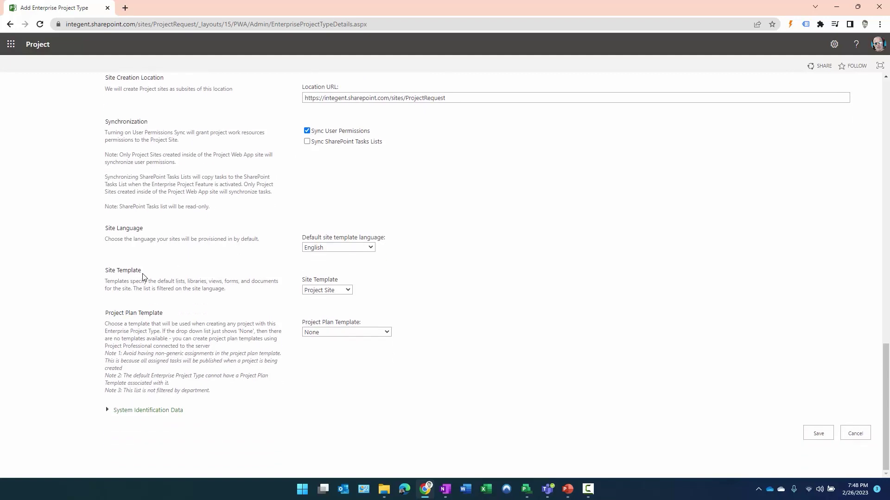
click(321, 292)
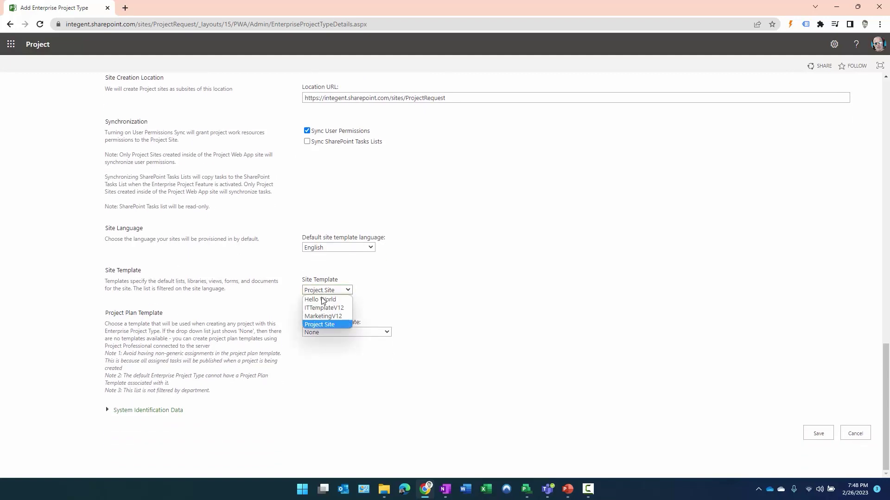
click(323, 315)
Step: Choose Marketing Research as the project plan template and save the Marketing enterprise project type
double_click(157, 315)
click(321, 335)
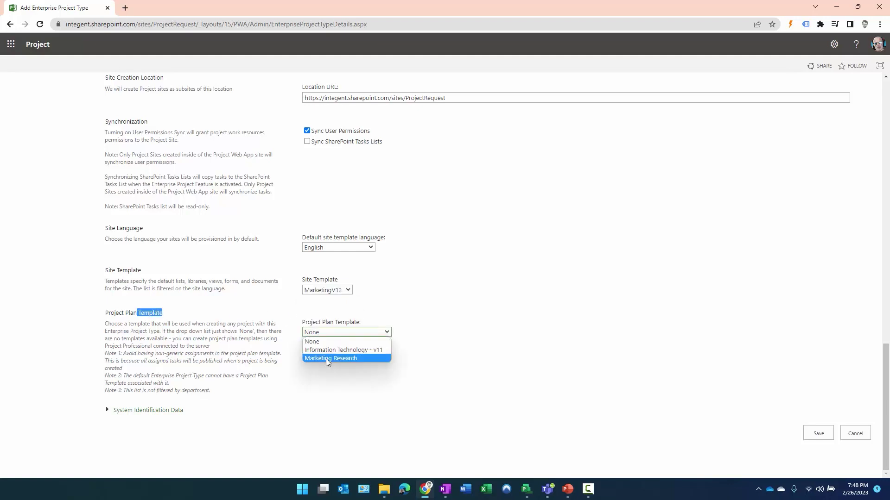
click(328, 359)
click(817, 434)
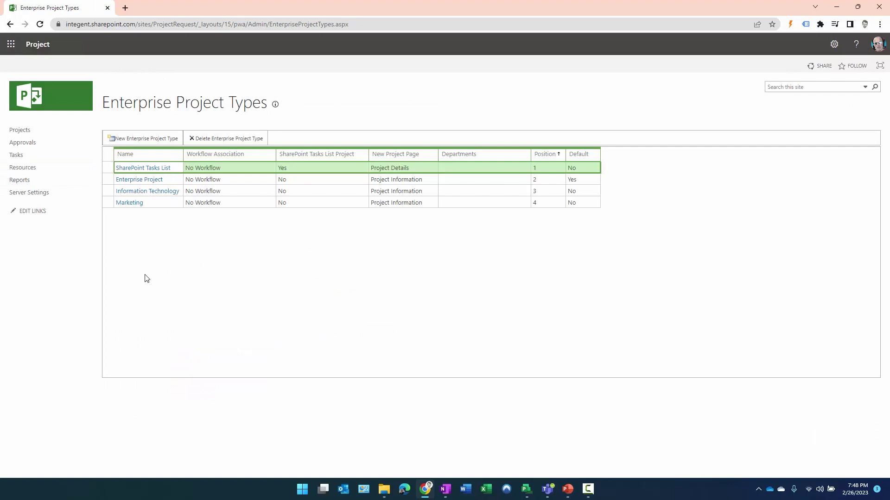
Step: From the Project Center, create an Information Technology project named "First IT Project via EPT", keeping the default start date
click(21, 134)
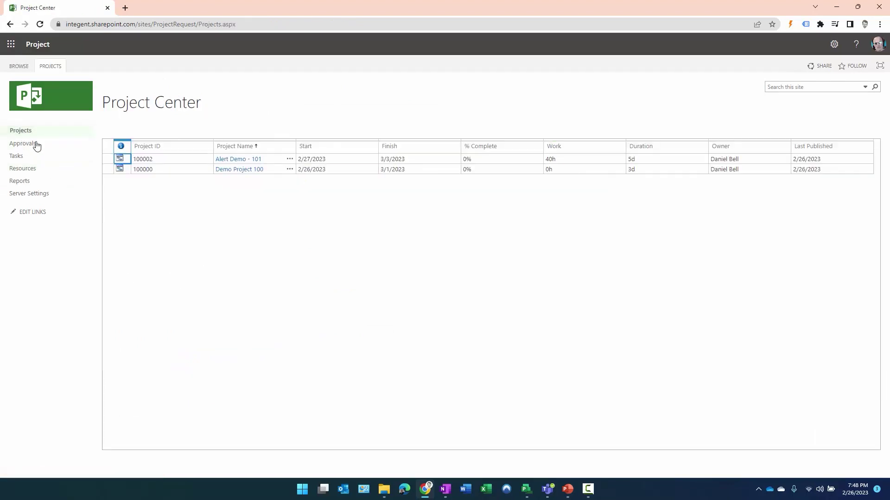
click(52, 66)
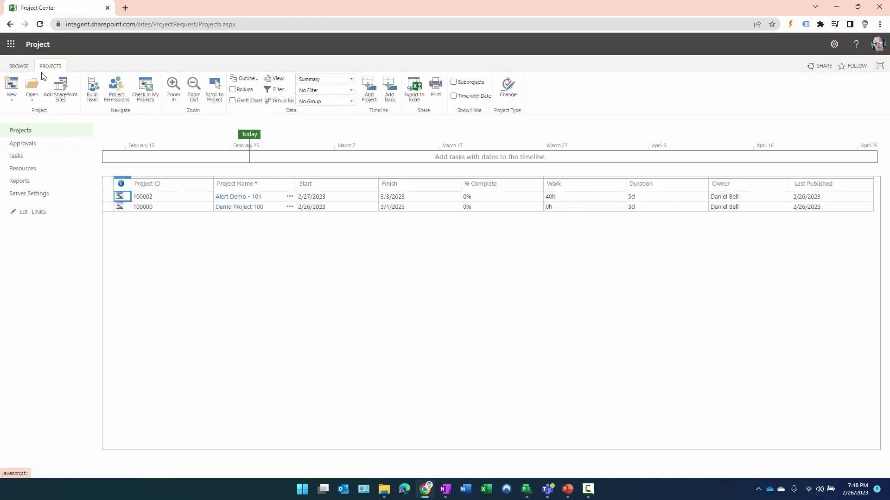
click(12, 88)
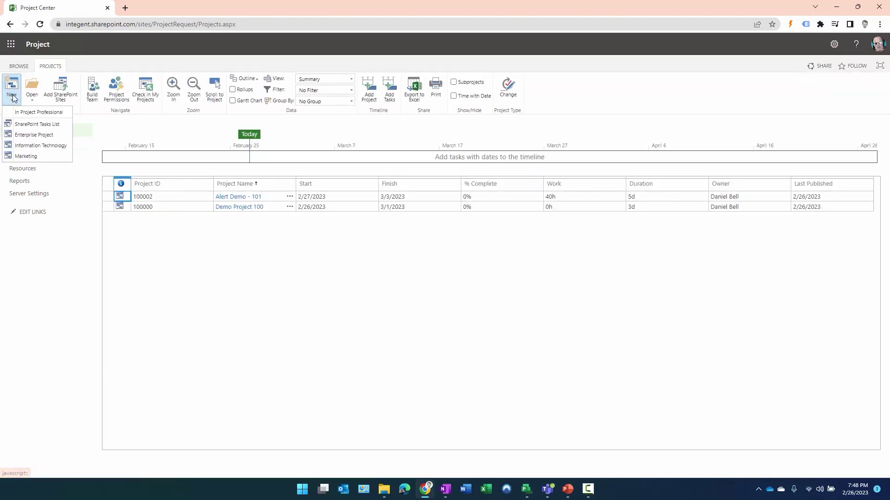
click(35, 147)
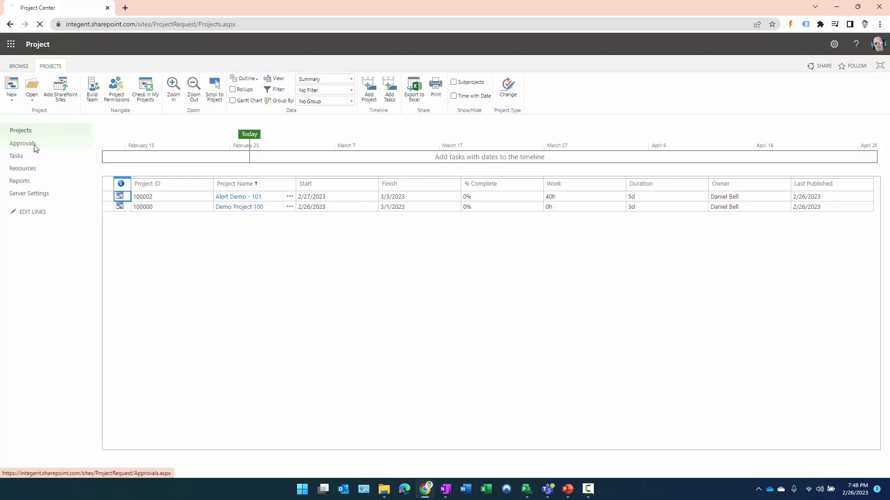
text(First IT Project via EPT)
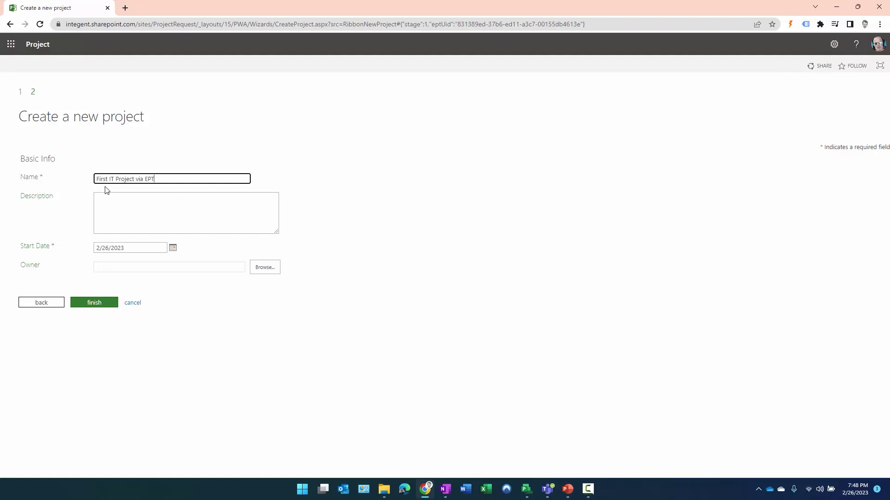
click(86, 307)
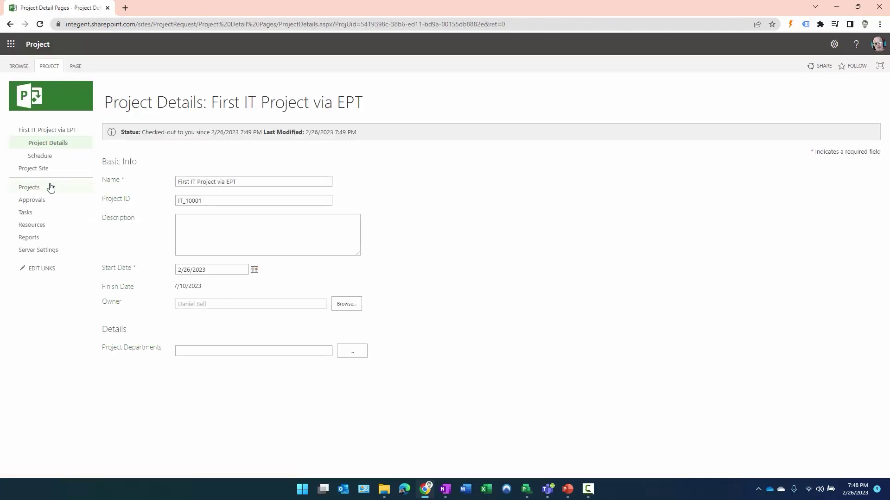
Step: Close the "First IT Project via EPT" project and check it in
click(51, 68)
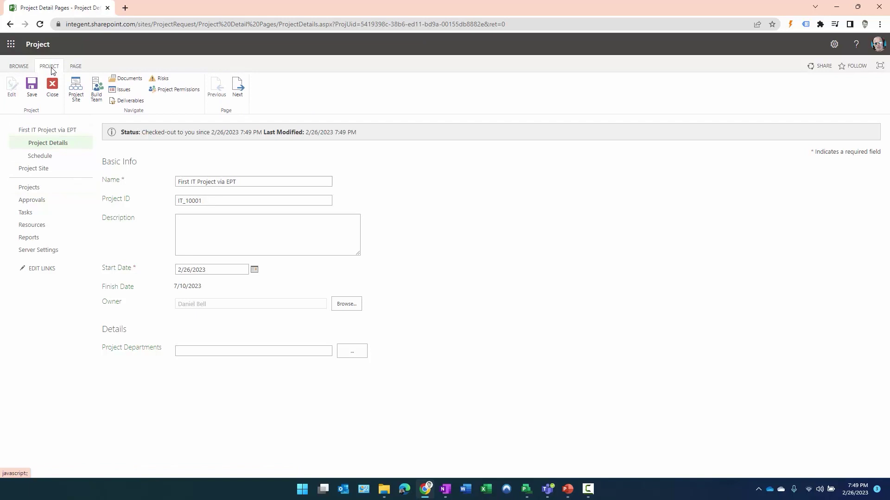
click(55, 94)
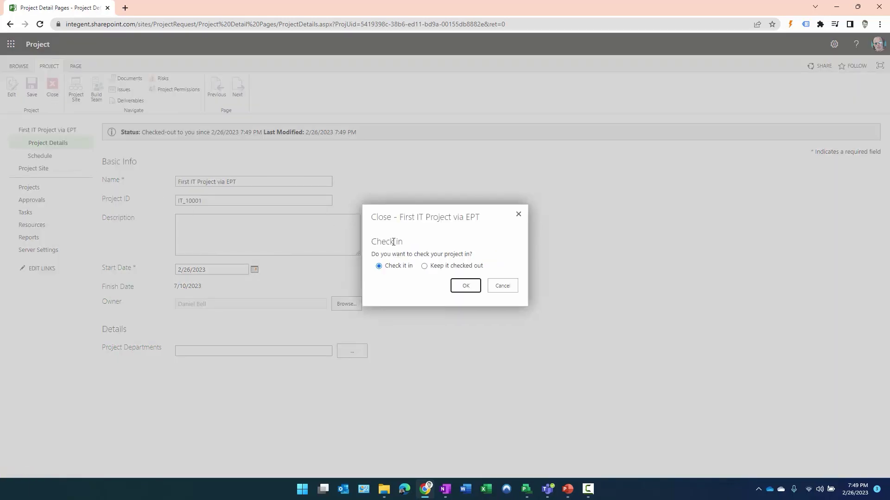
click(465, 286)
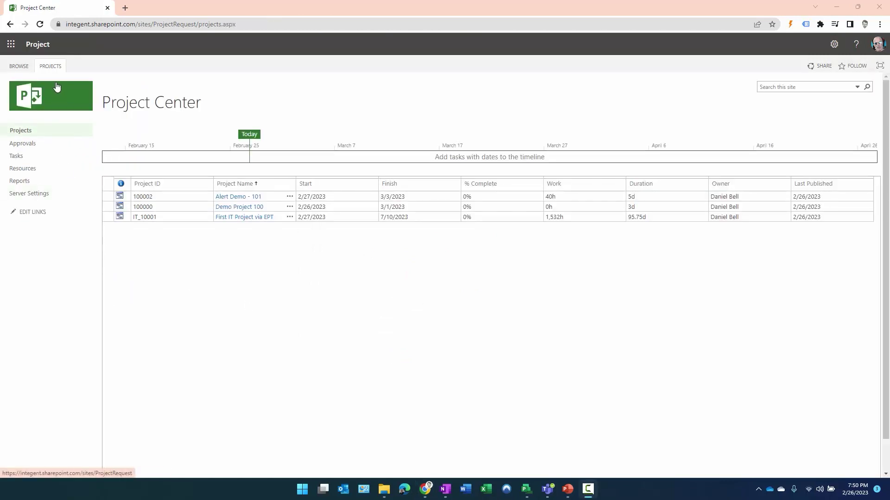
Step: Create a Marketing project named "First Marketing Project Via EPT" from the Project Center, keeping the default start date
click(49, 68)
click(12, 90)
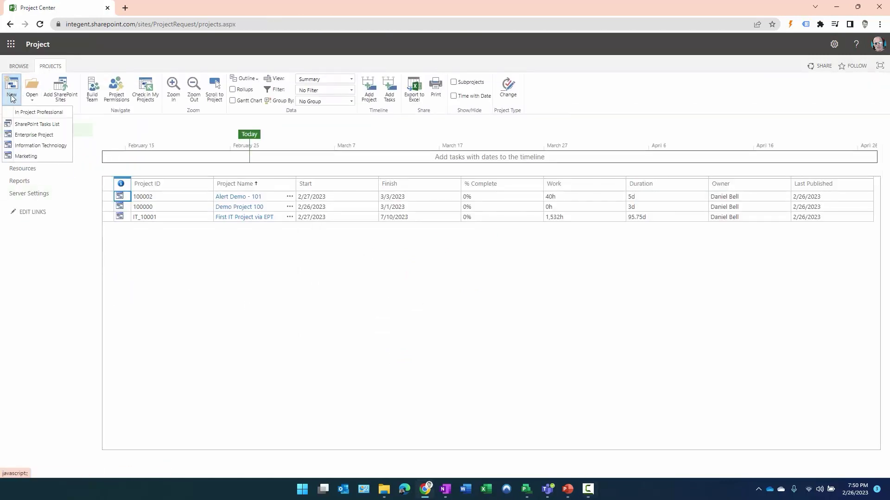
click(31, 153)
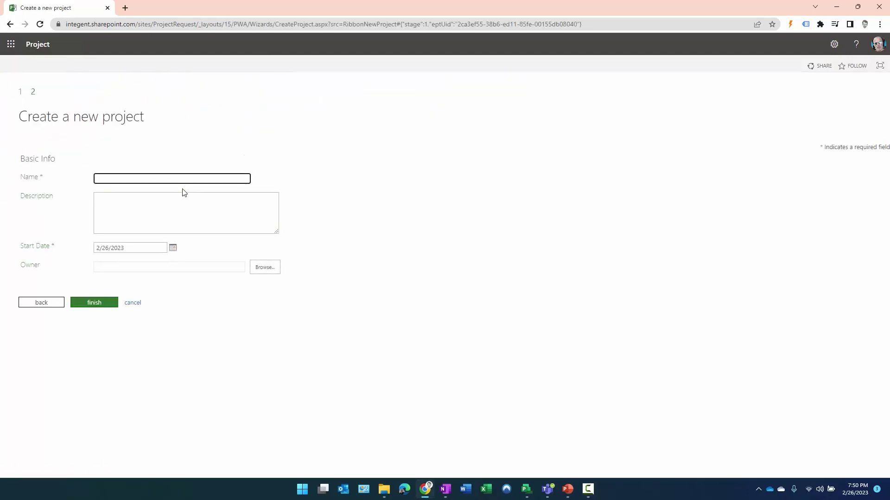
text(First Marketing Project Via EPT)
click(99, 304)
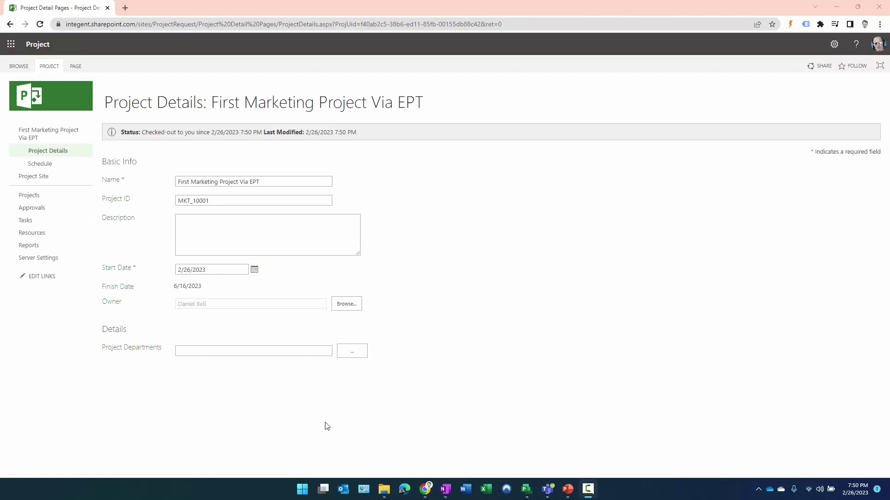
Step: Close the "First Marketing Project Via EPT" project and check it in
click(50, 67)
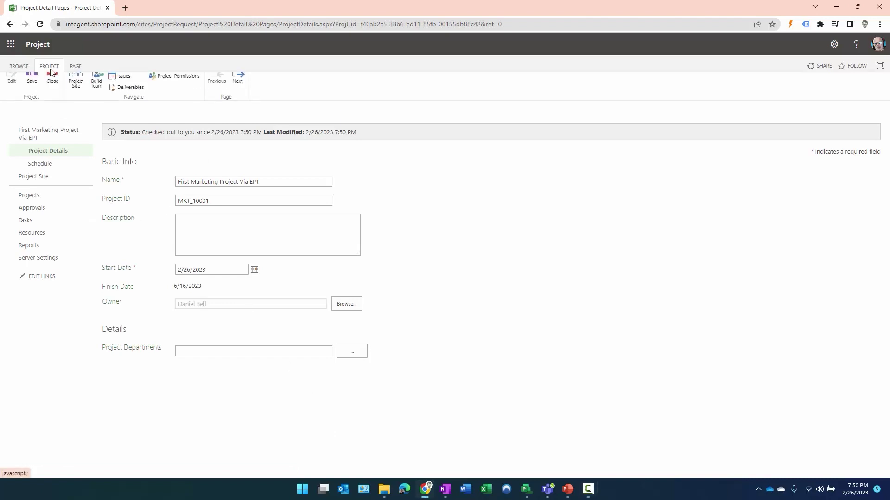
click(53, 88)
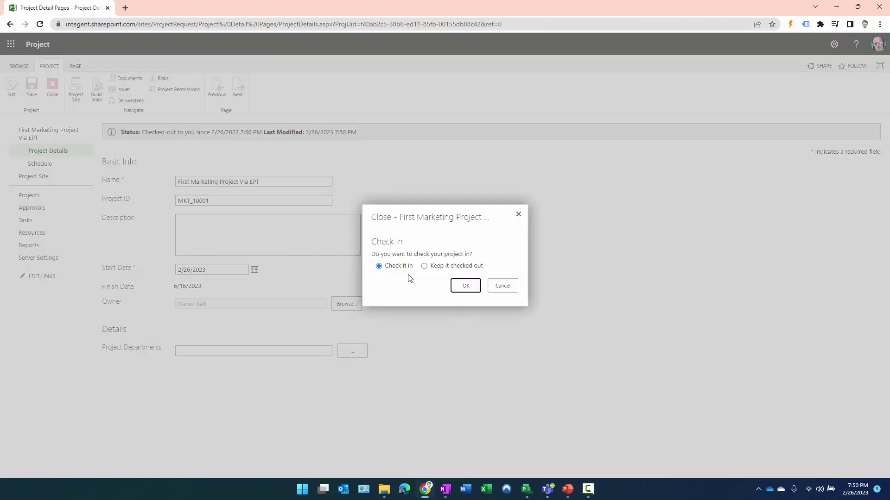
click(466, 285)
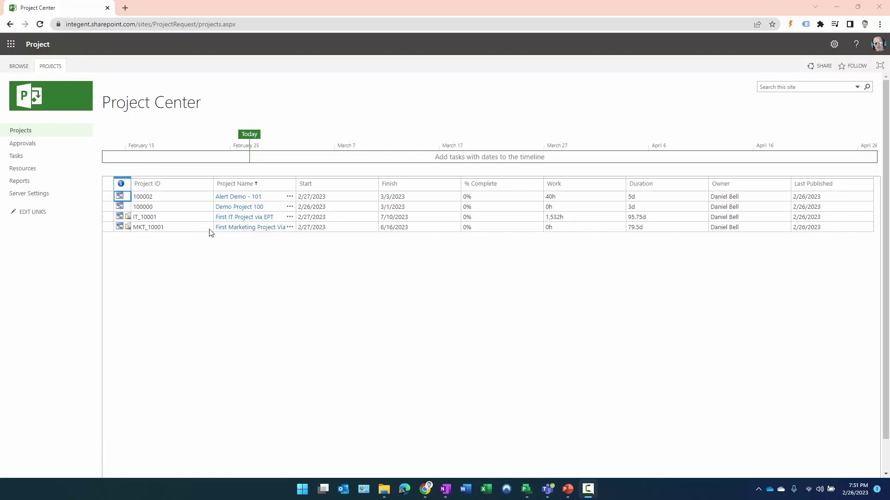
Step: Widen the indicator column in the Project Center and compare the Project IDs of the new IT and Marketing projects
click(174, 219)
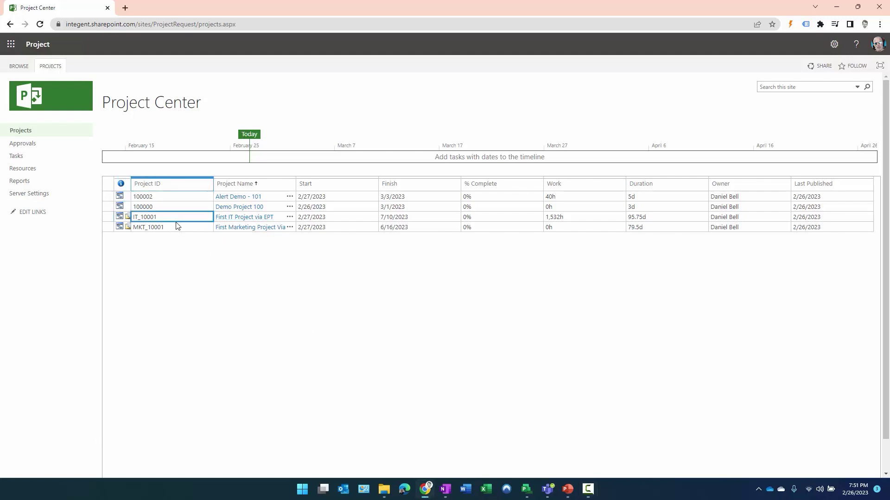
drag(135, 185, 149, 185)
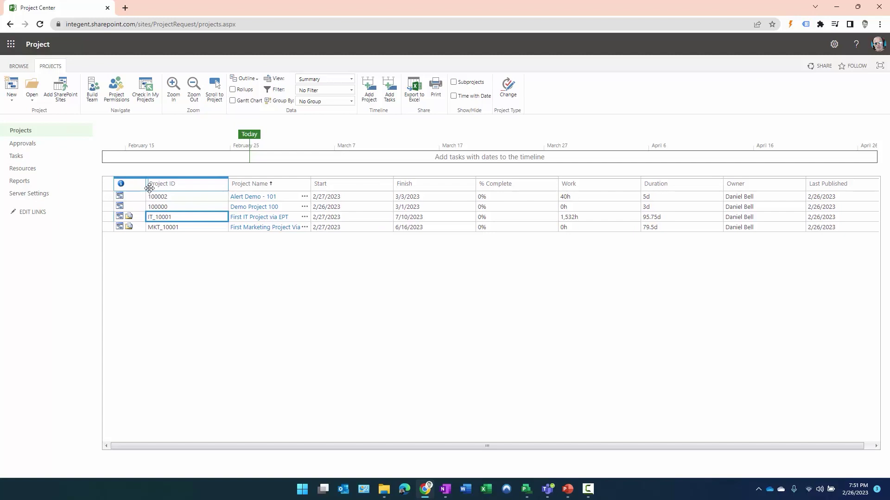
drag(181, 228, 181, 218)
click(181, 218)
click(193, 229)
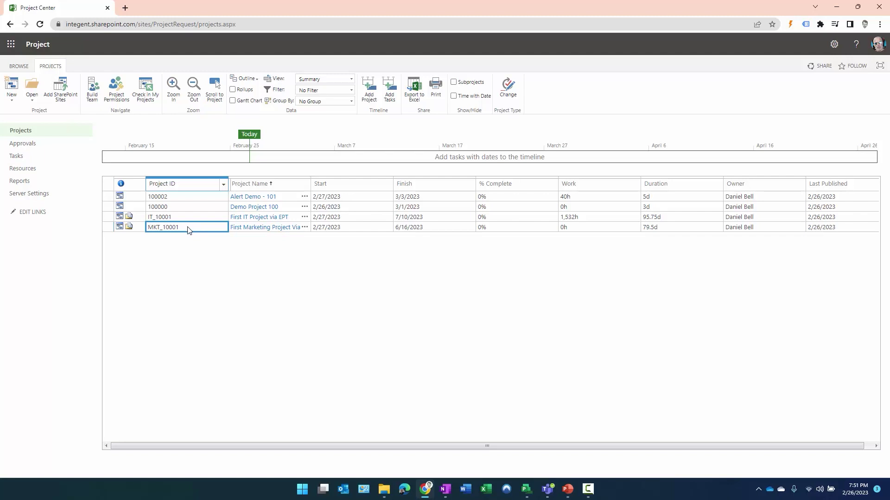
Step: Open the schedule of "First IT Project via EPT" and widen the Task Name column to review the full task names
click(243, 219)
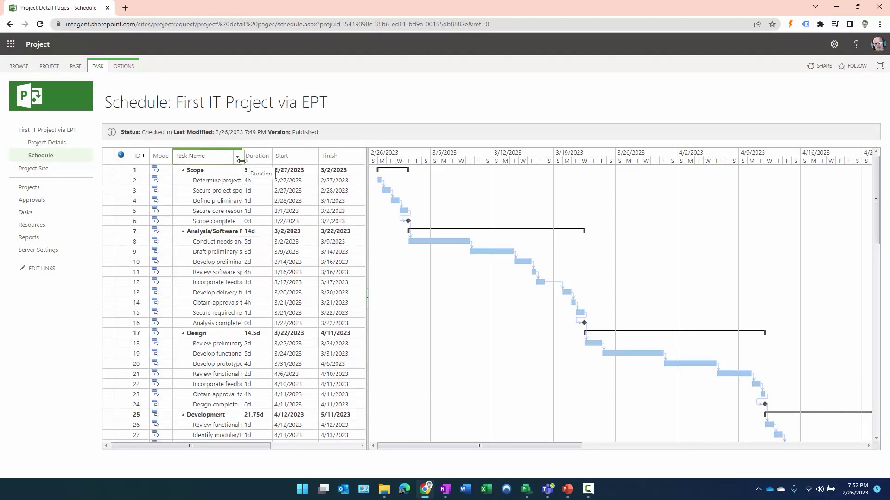
drag(241, 155, 359, 156)
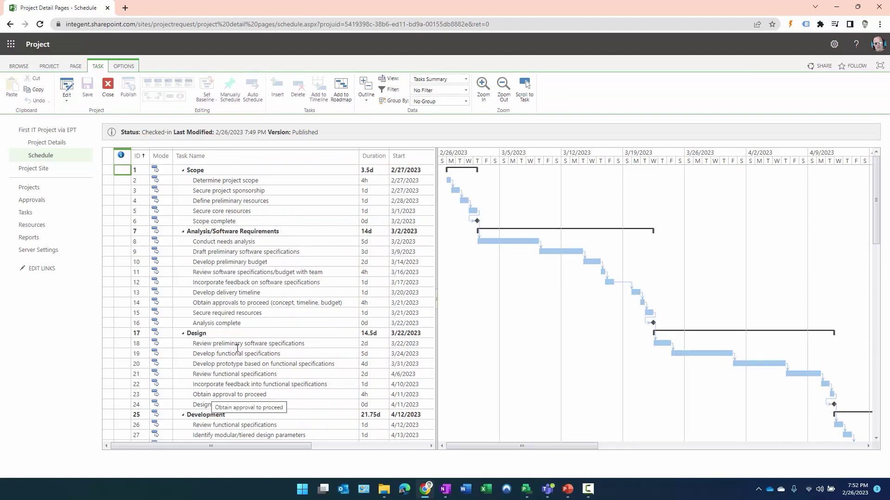
scroll(237, 348, down, 10)
scroll(243, 339, up, 10)
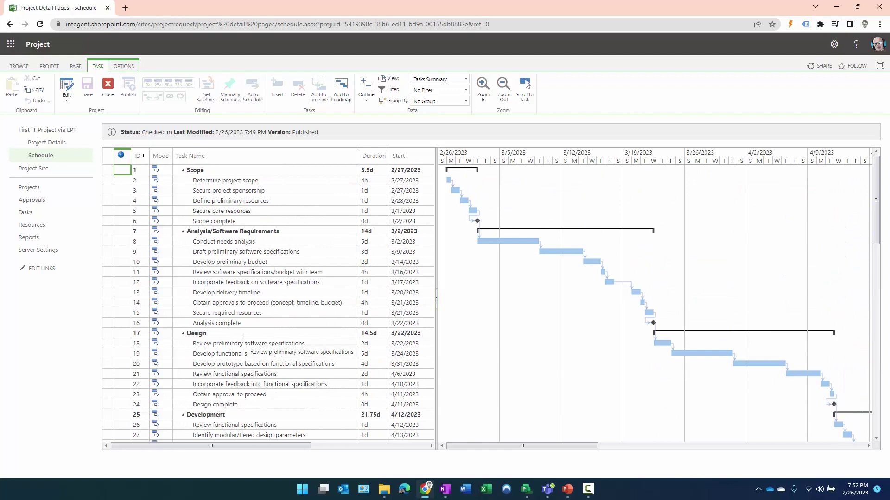
Step: Open the IT project's site, examine its Documents library for the template files, and return to the schedule
click(36, 170)
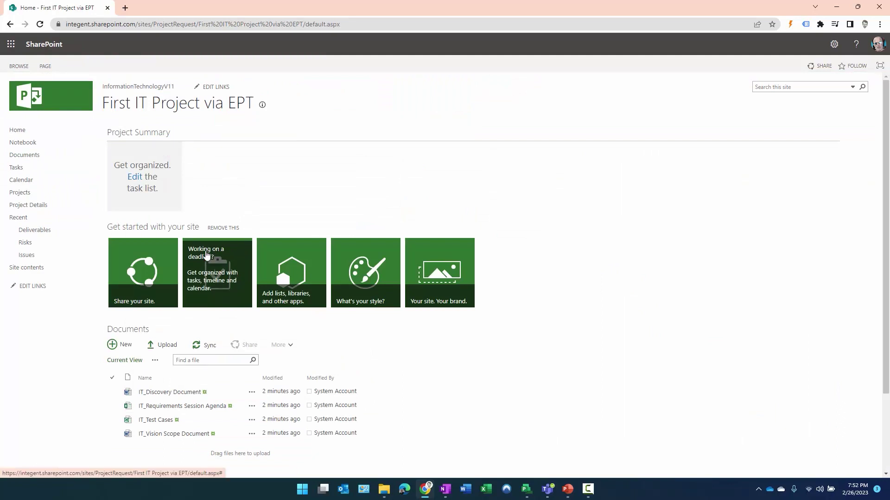
scroll(206, 254, down, 2)
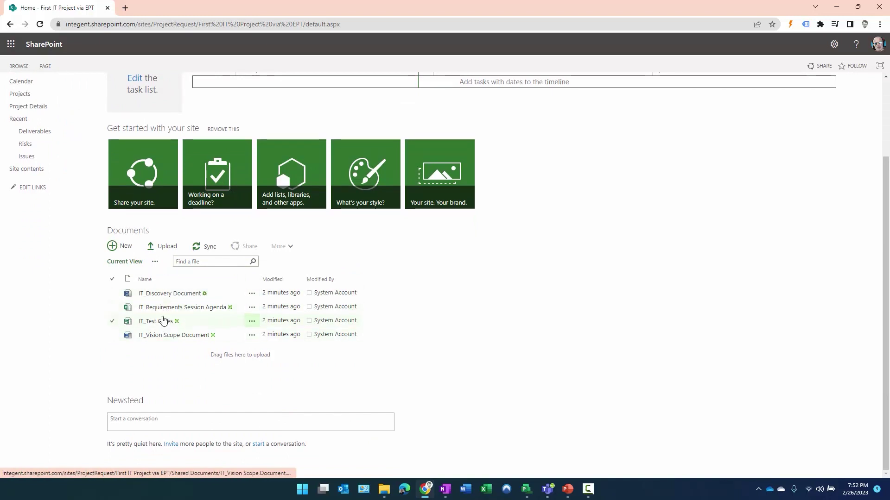
scroll(163, 336, up, 1)
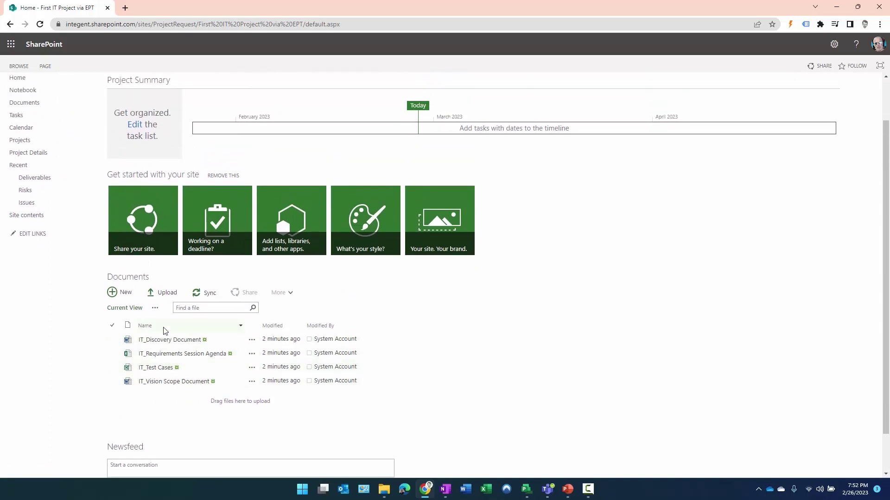
scroll(164, 331, up, 1)
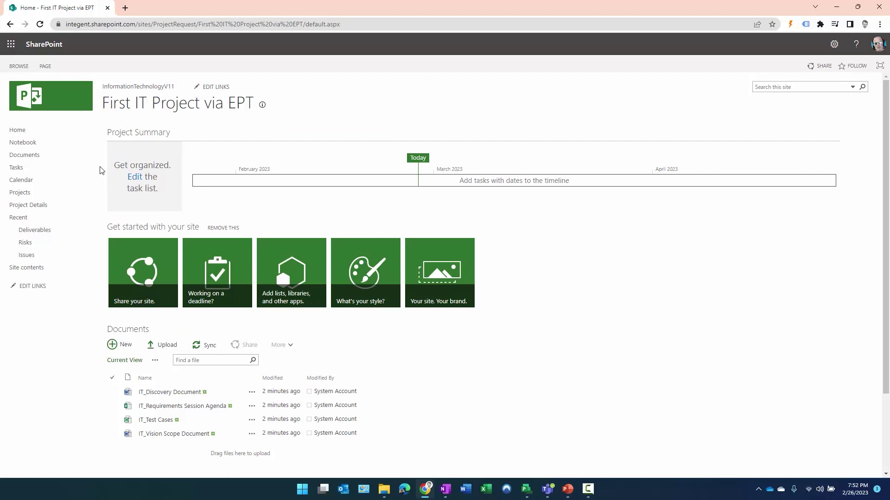
click(10, 24)
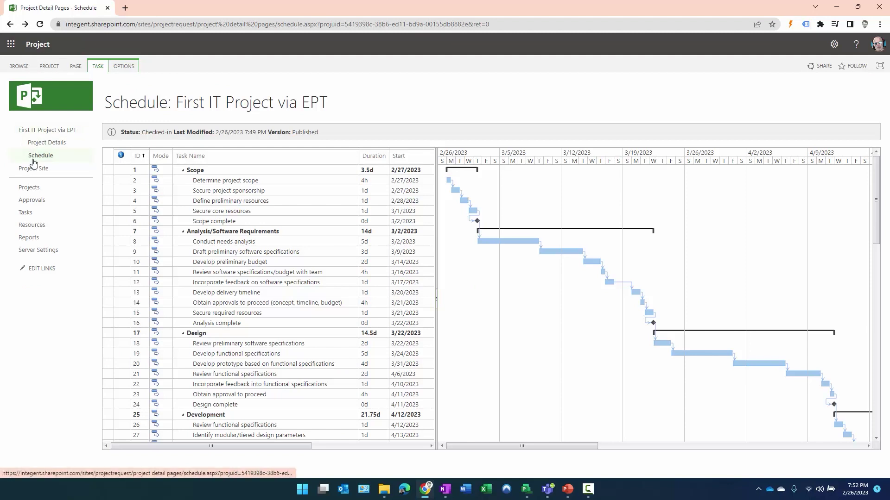
Step: Go back to the Project Center and open the schedule of "First Marketing Project Via EPT"
click(36, 187)
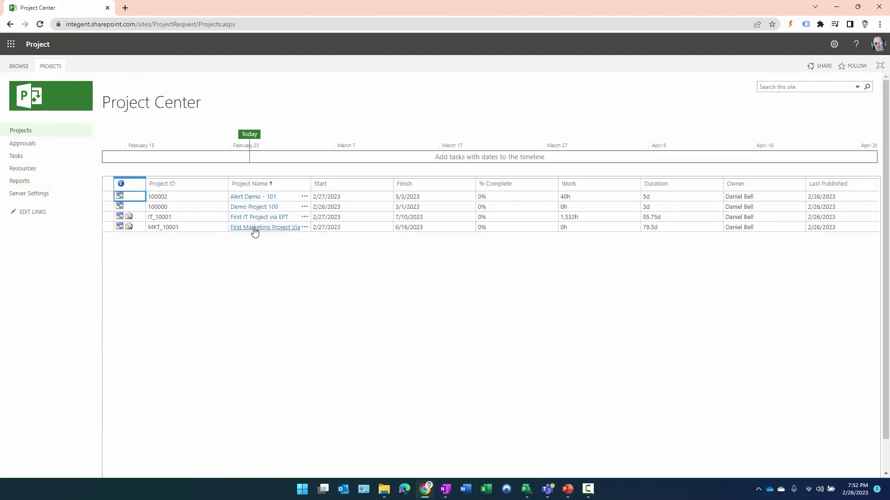
click(254, 230)
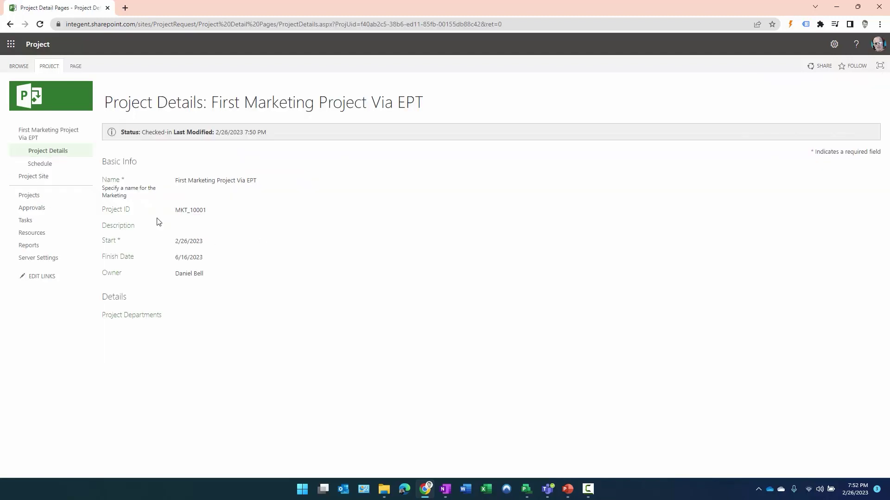
click(54, 171)
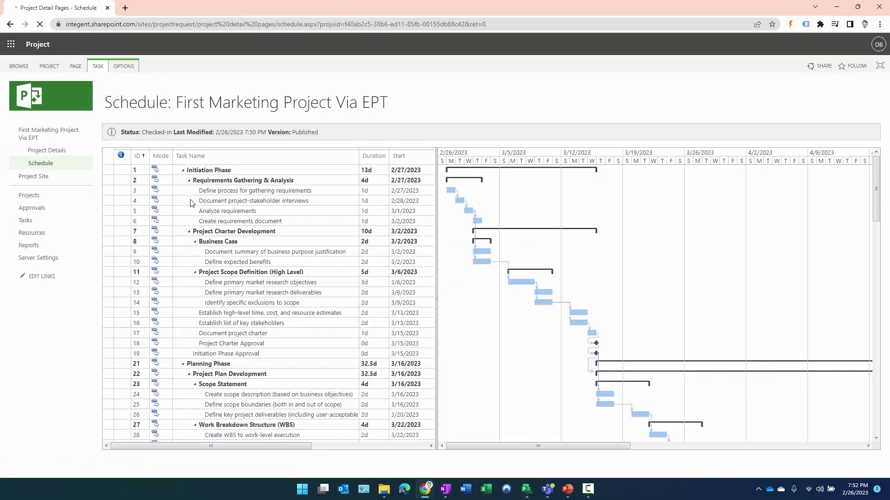
Step: Examine the phases and tasks in the Marketing project's schedule against the project plan template
click(273, 181)
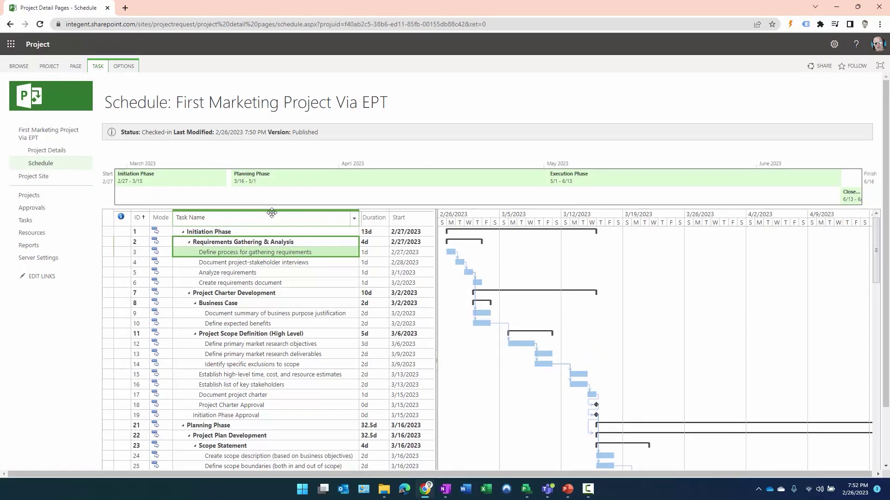
scroll(258, 227, down, 1)
click(244, 264)
click(244, 274)
click(254, 303)
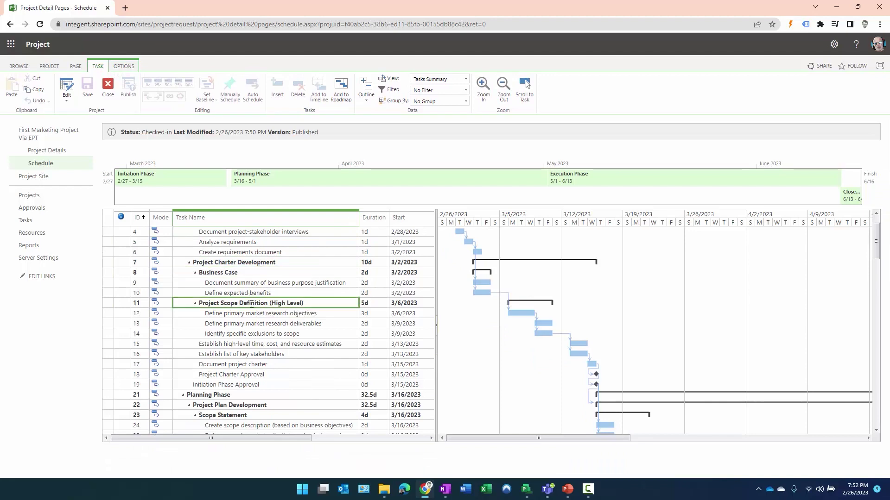
scroll(252, 304, down, 5)
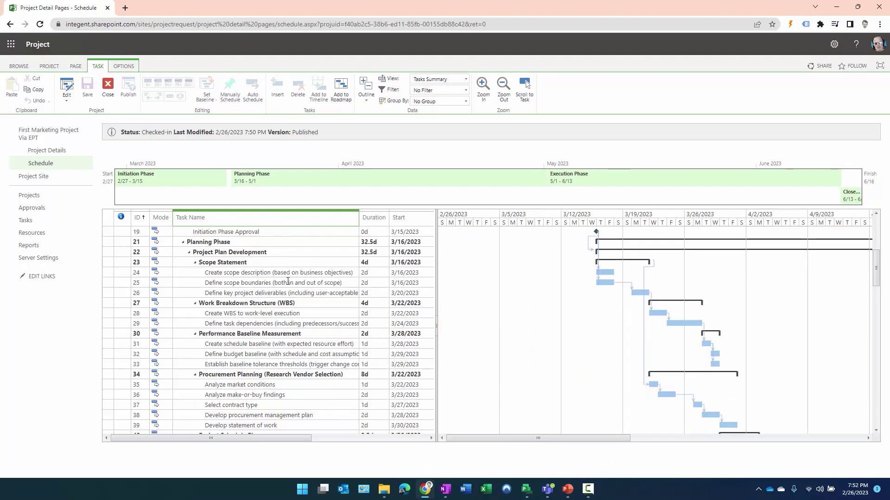
drag(287, 292, 287, 303)
scroll(286, 311, down, 2)
scroll(286, 311, down, 8)
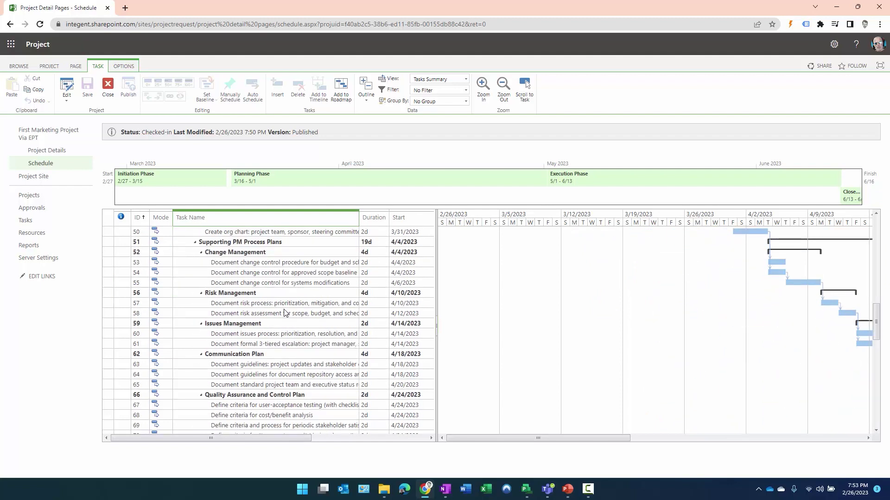
scroll(265, 343, down, 2)
scroll(271, 342, down, 2)
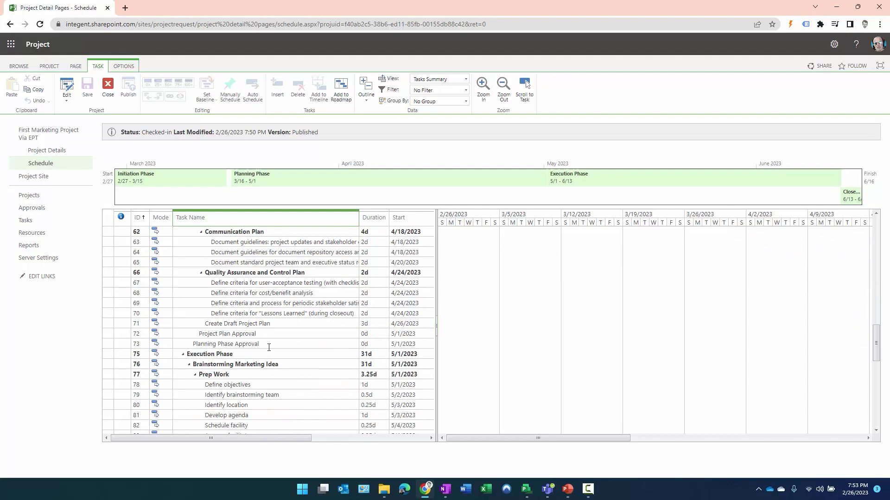
scroll(265, 367, up, 20)
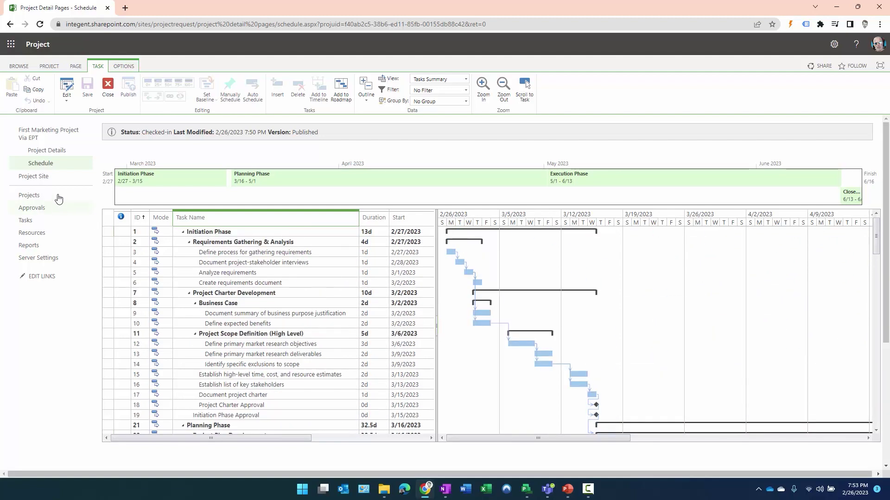
Step: Open the Marketing project's site and examine the template files in its Documents library
click(53, 227)
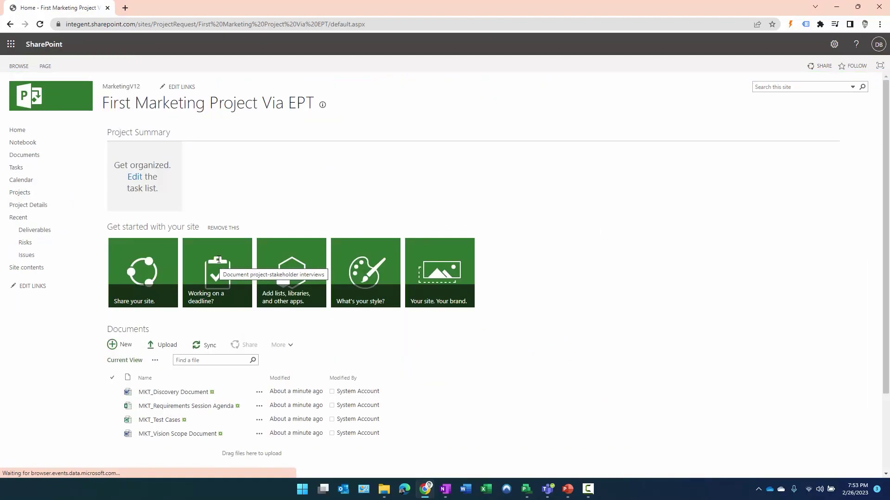
scroll(154, 302, down, 3)
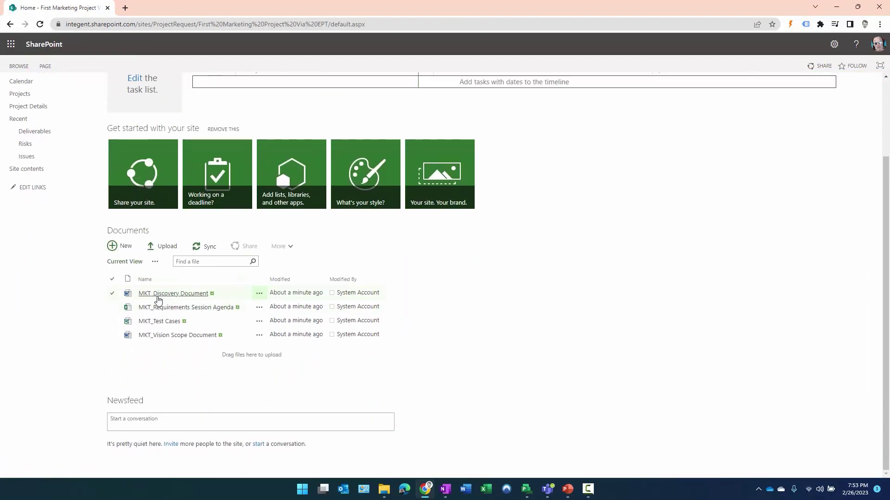
key(Down)
key(Down)
key(Down)
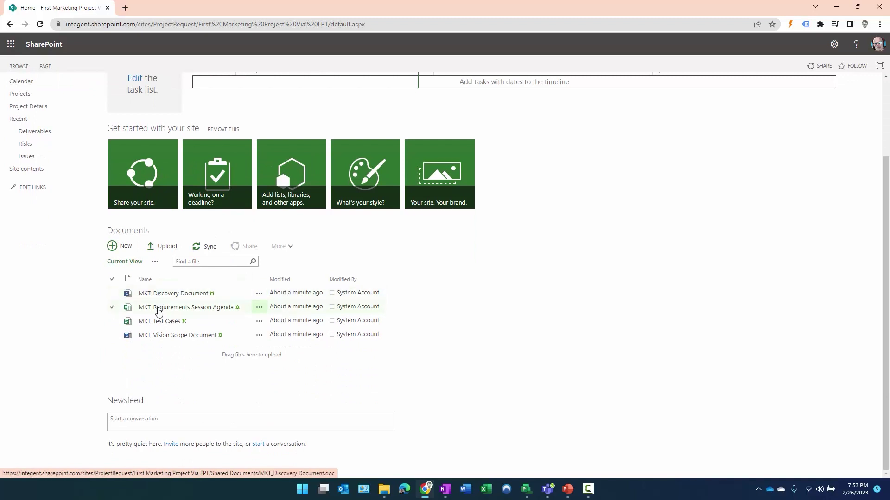
key(Up)
key(Up)
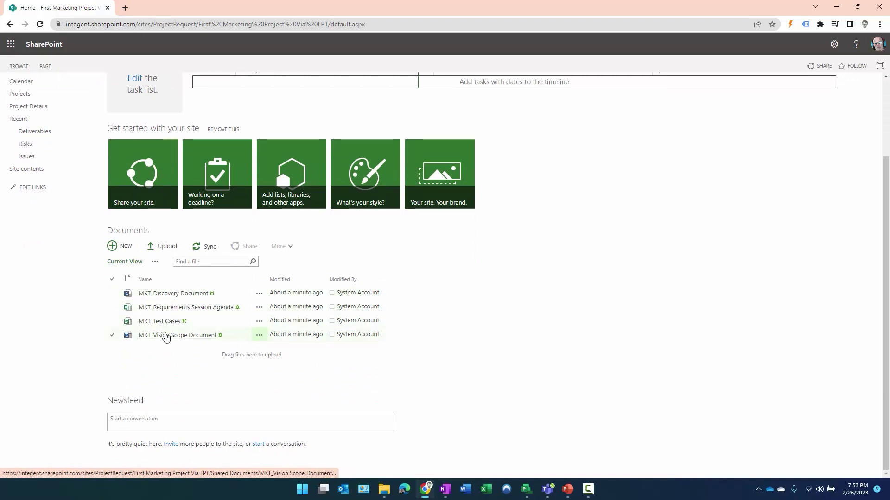
scroll(172, 311, up, 3)
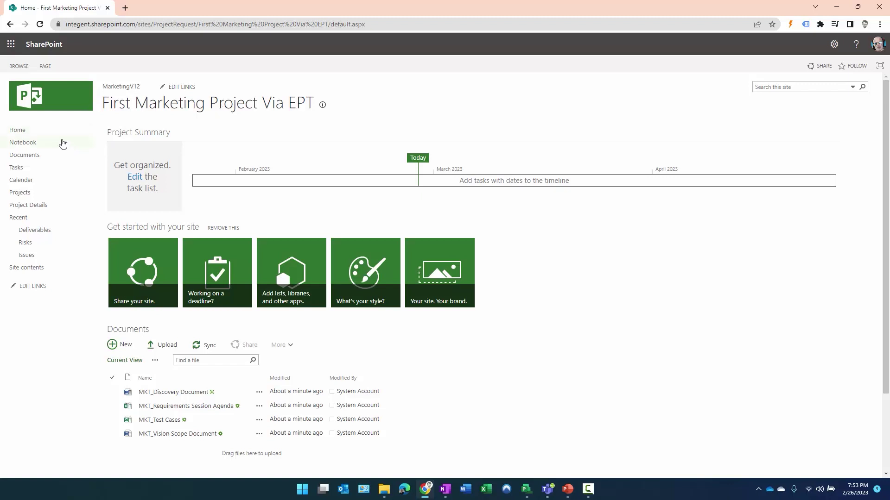
Step: Return to the Project Center and review the project types available for new projects and the Project IDs of both test projects
click(10, 25)
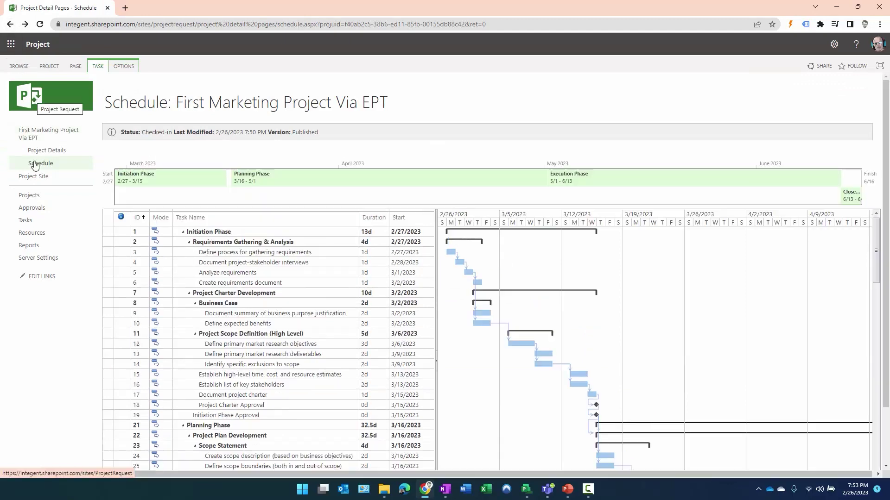
click(29, 195)
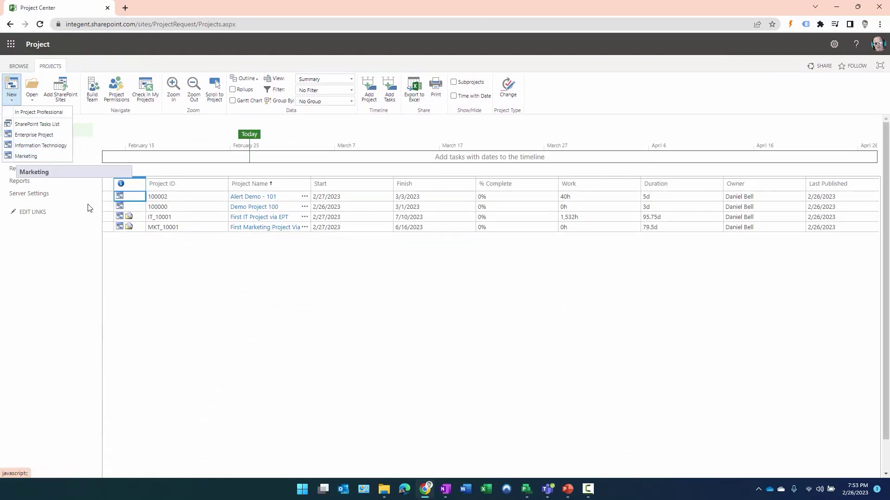
click(188, 303)
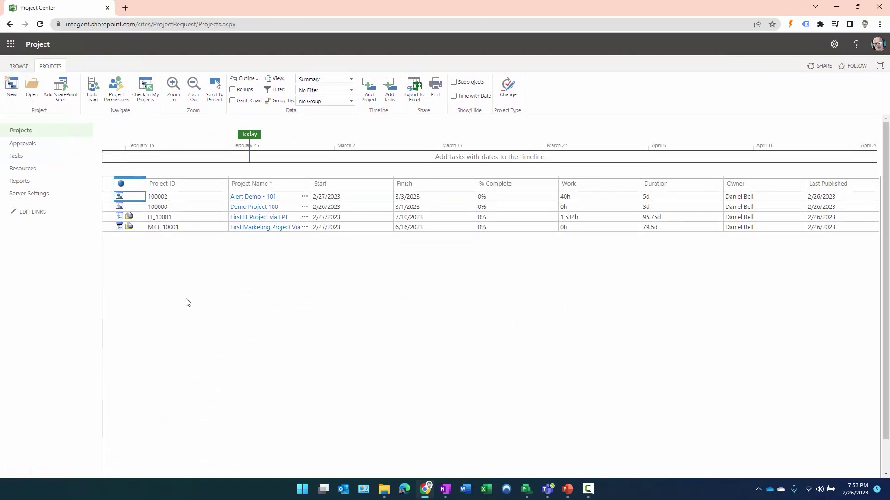
click(187, 227)
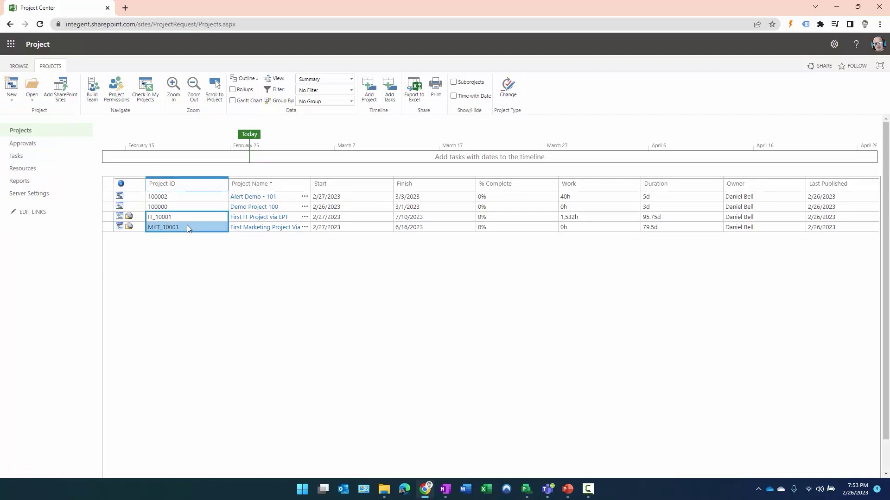